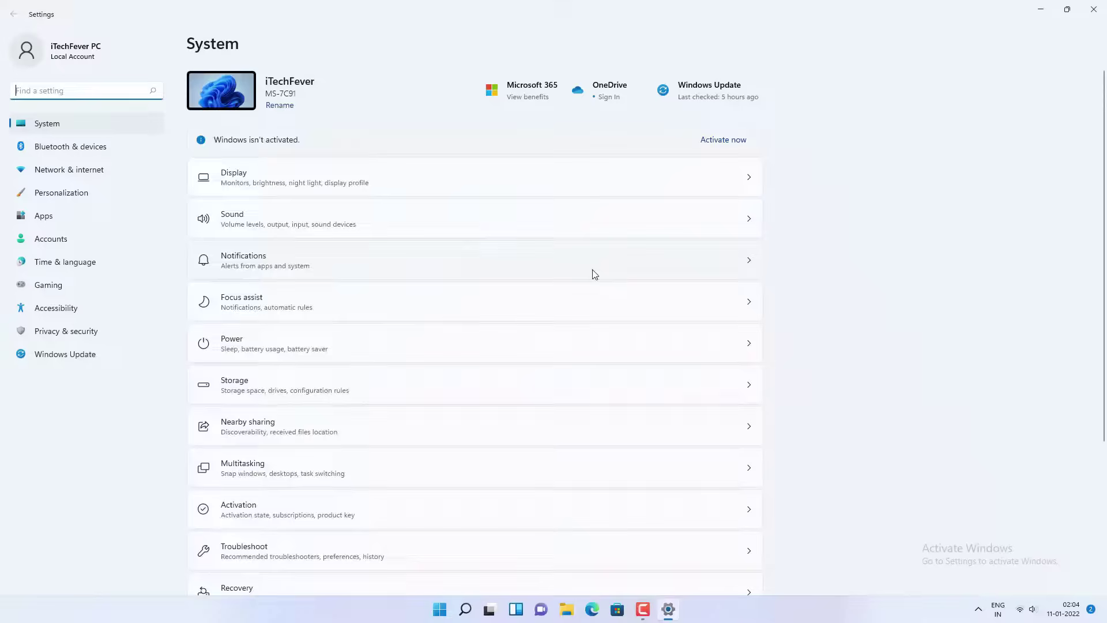
Step: Open the Activation page, which shows Windows 11 Pro not active with error 0xC004F213
scroll(348, 321, "down", 3)
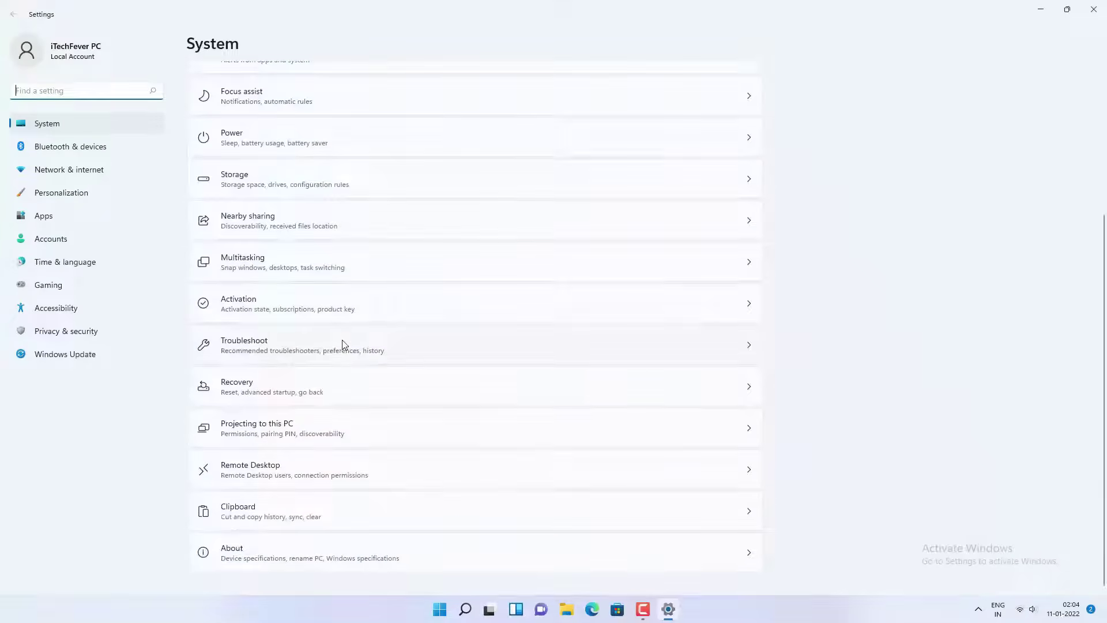
left_click(341, 308)
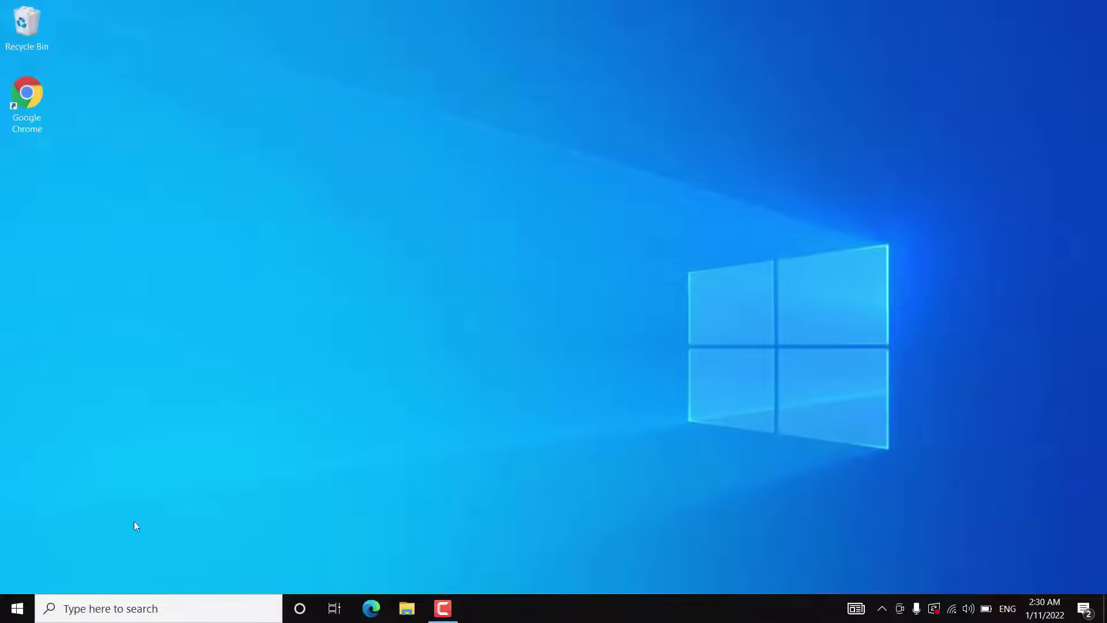
Step: Check that Update & Security > Activation shows Windows 10 Pro activated by digital licence, then return Home
left_click(11, 615)
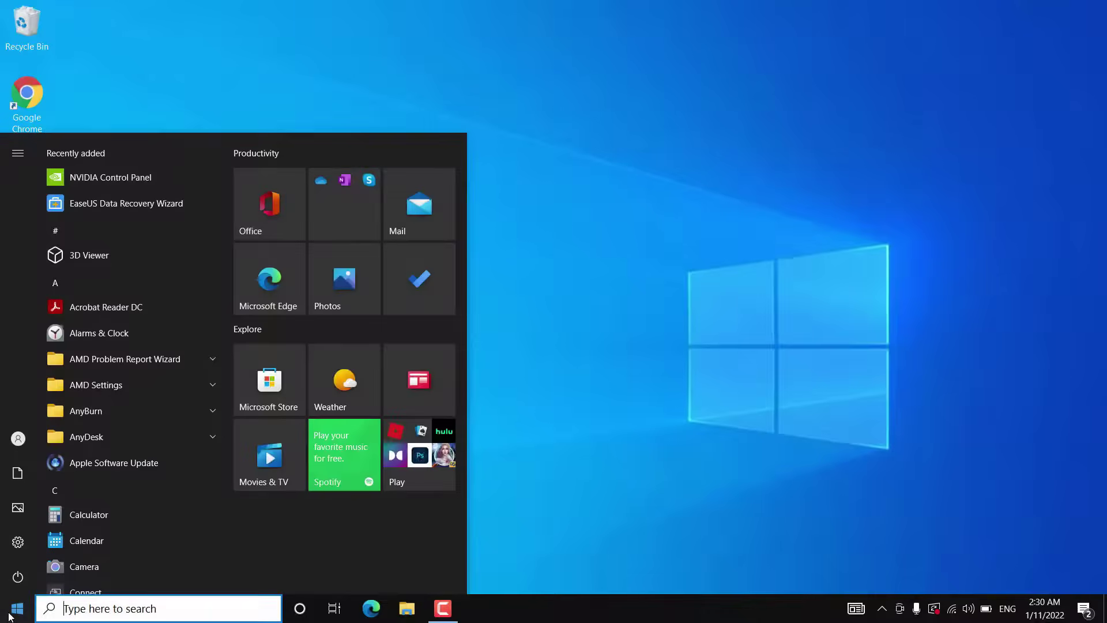
left_click(26, 544)
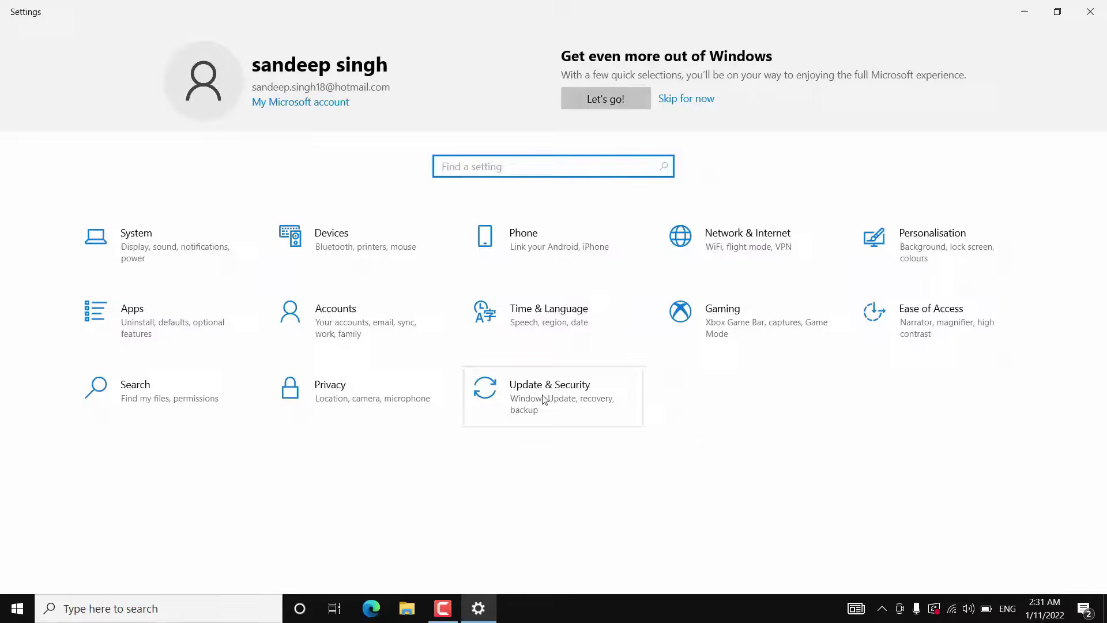
left_click(544, 398)
left_click(127, 373)
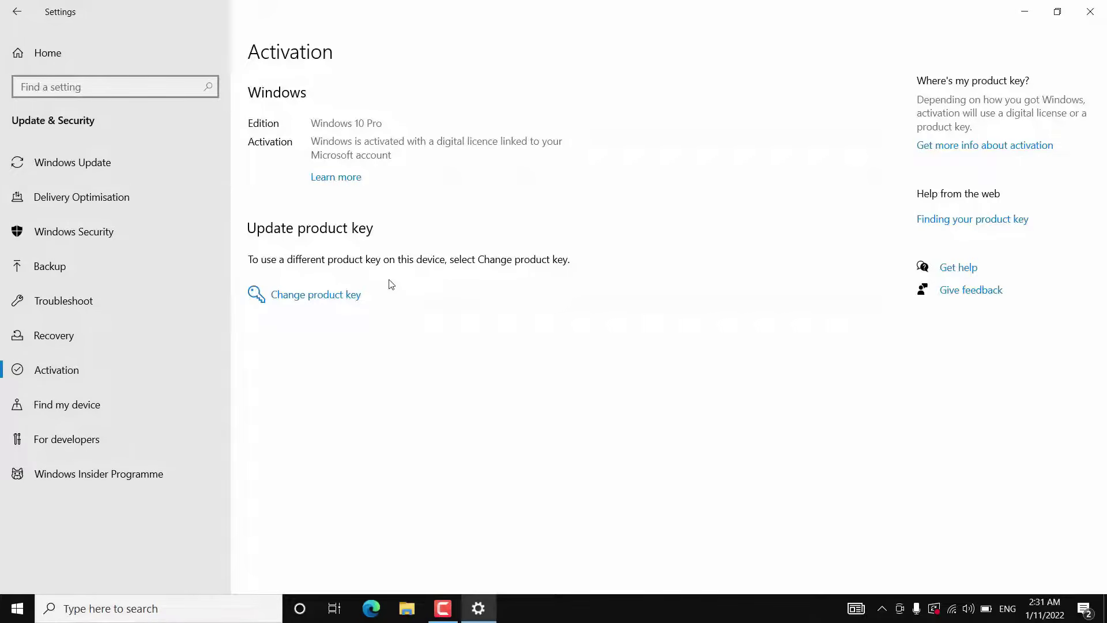
key("alt+Left")
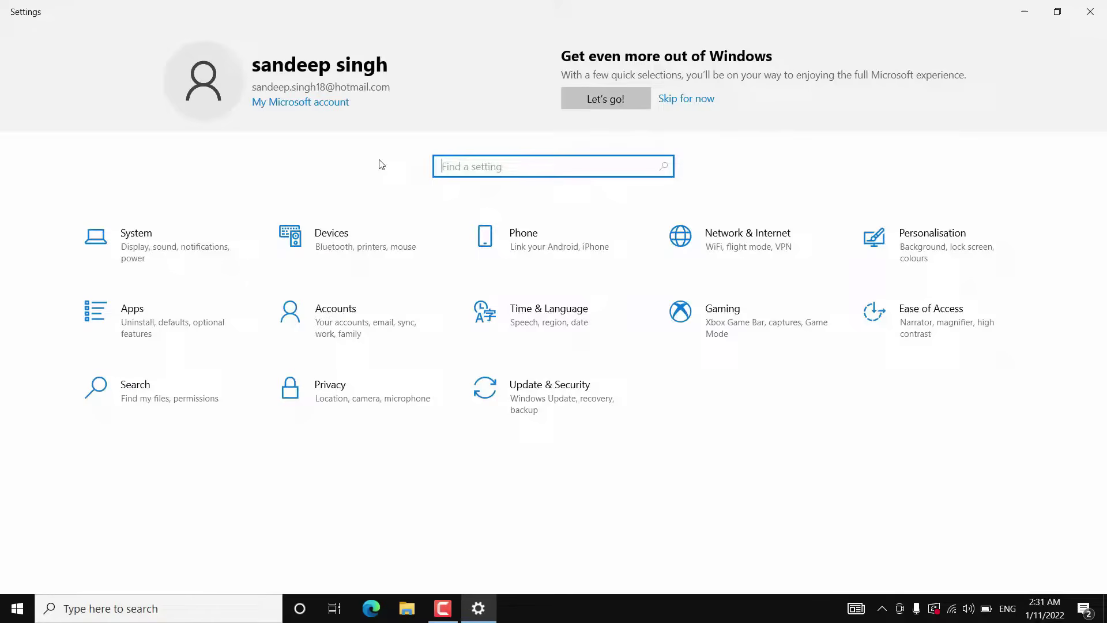
Step: View the signed-in Microsoft account under Accounts > Your info, then minimise Settings
left_click(387, 345)
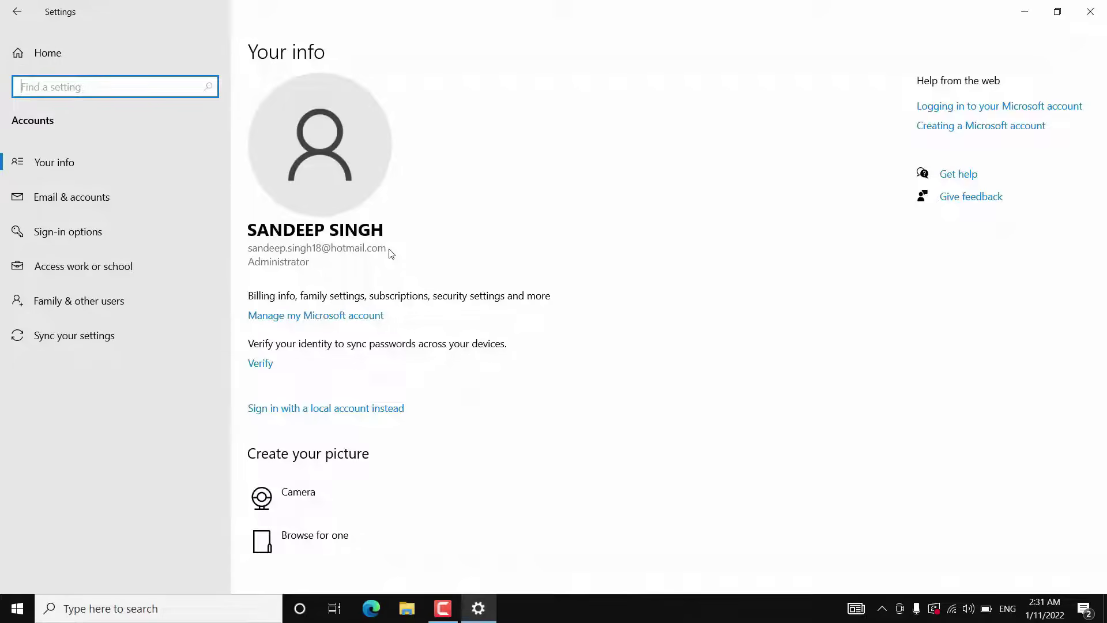
left_click(1019, 15)
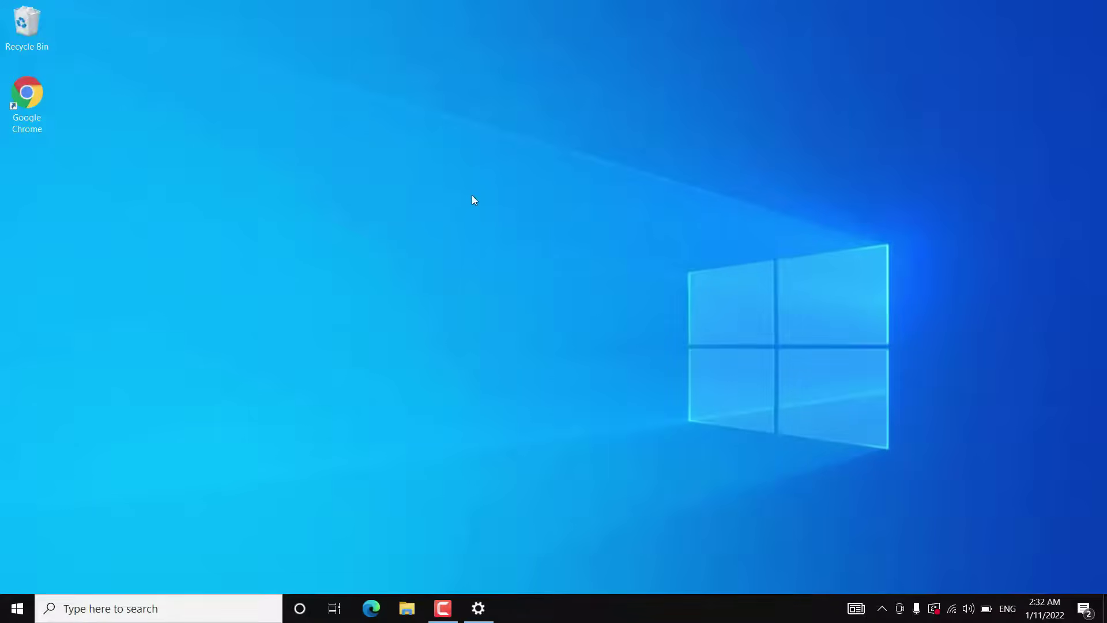
key("super+r")
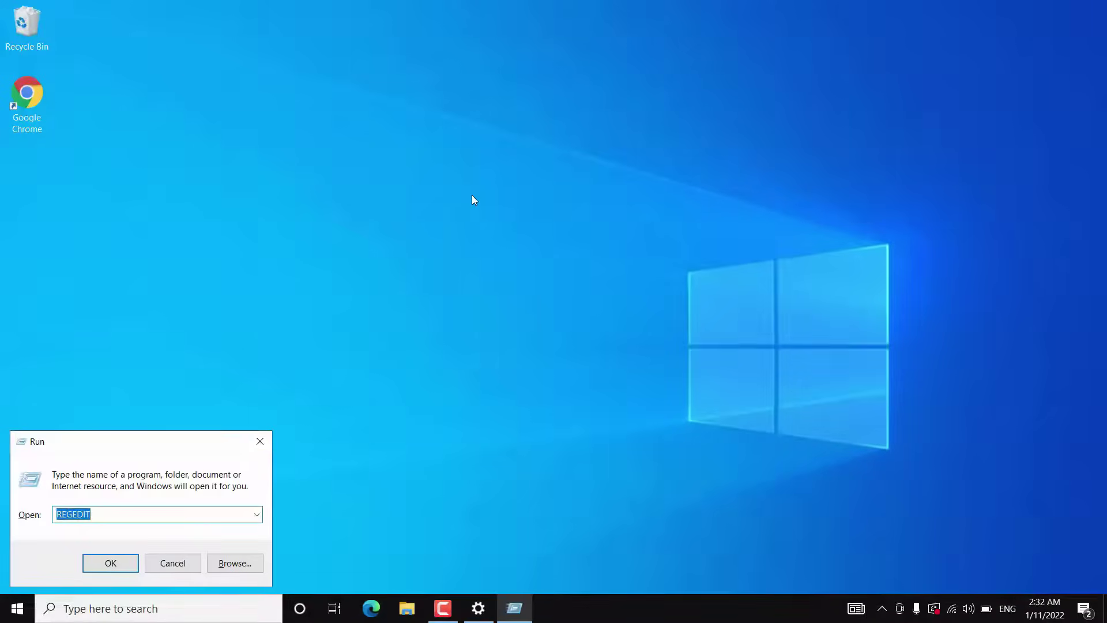
Step: Run regedit and browse to HKLM\SOFTWARE\Microsoft\Windows NT\CurrentVersion\SoftwareProtectionPlatform
type("regedit")
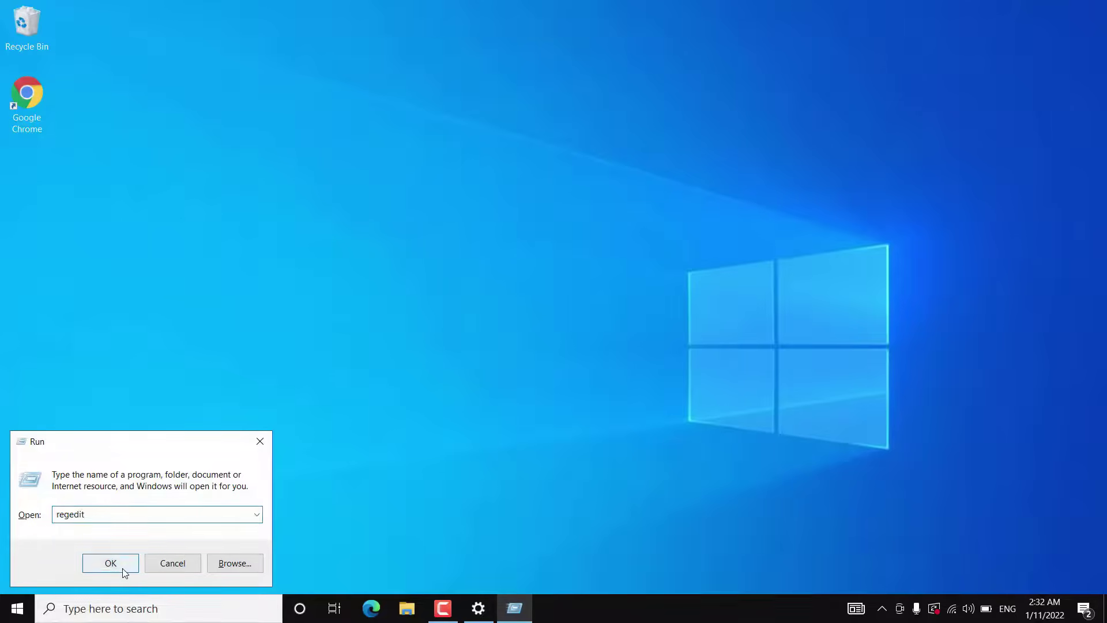
left_click(123, 568)
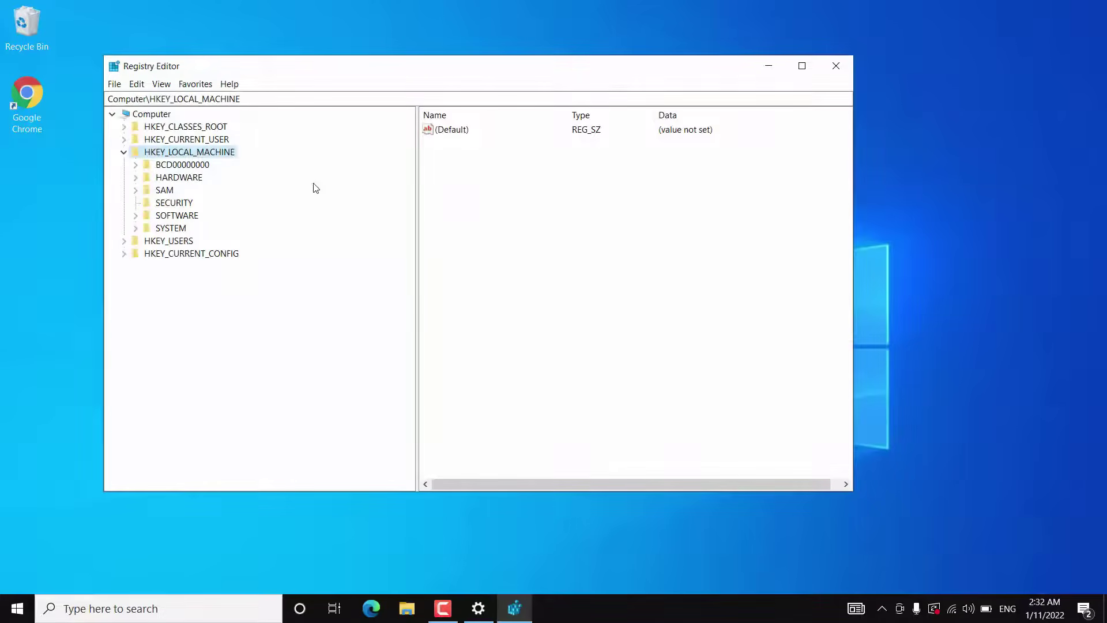
left_click(124, 152)
left_click(123, 152)
left_click(135, 216)
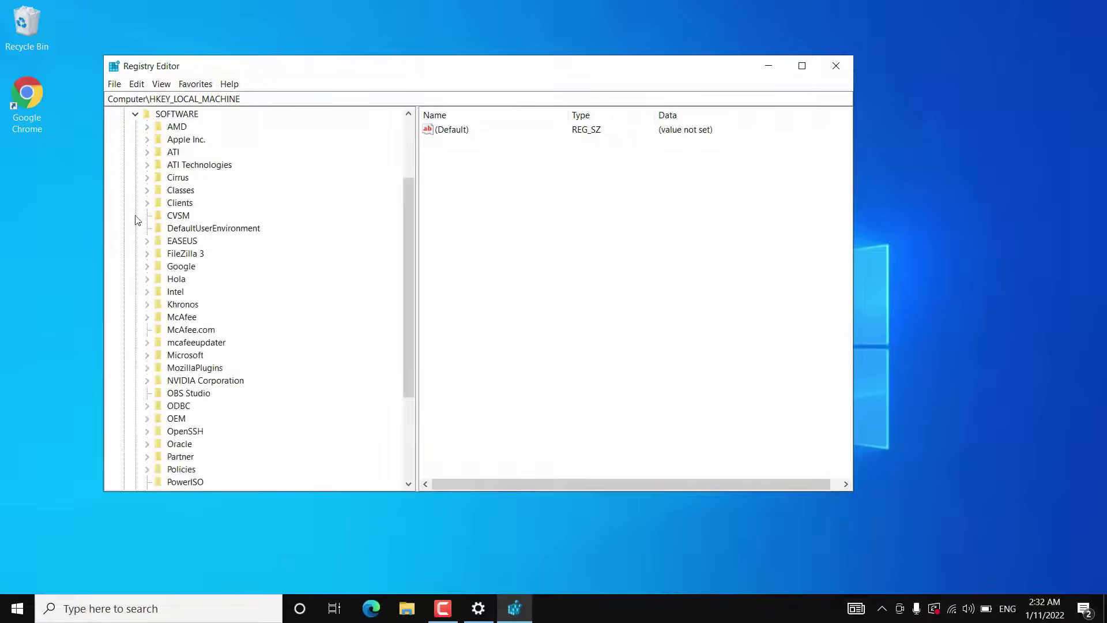
left_click(148, 355)
left_click_drag(407, 176, 415, 444)
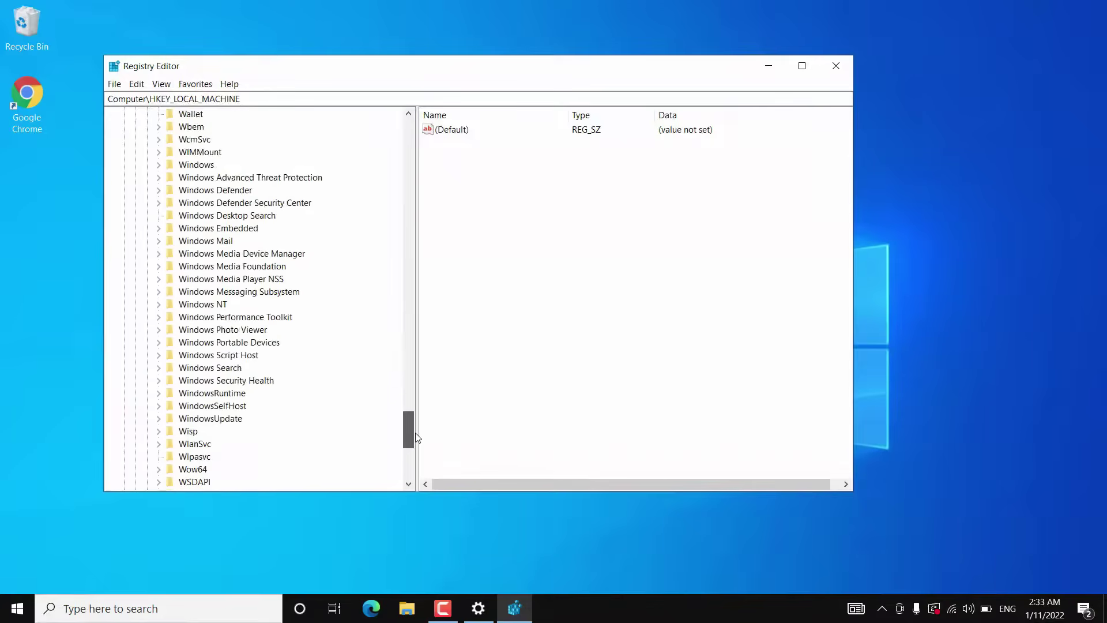
left_click(159, 304)
left_click(170, 318)
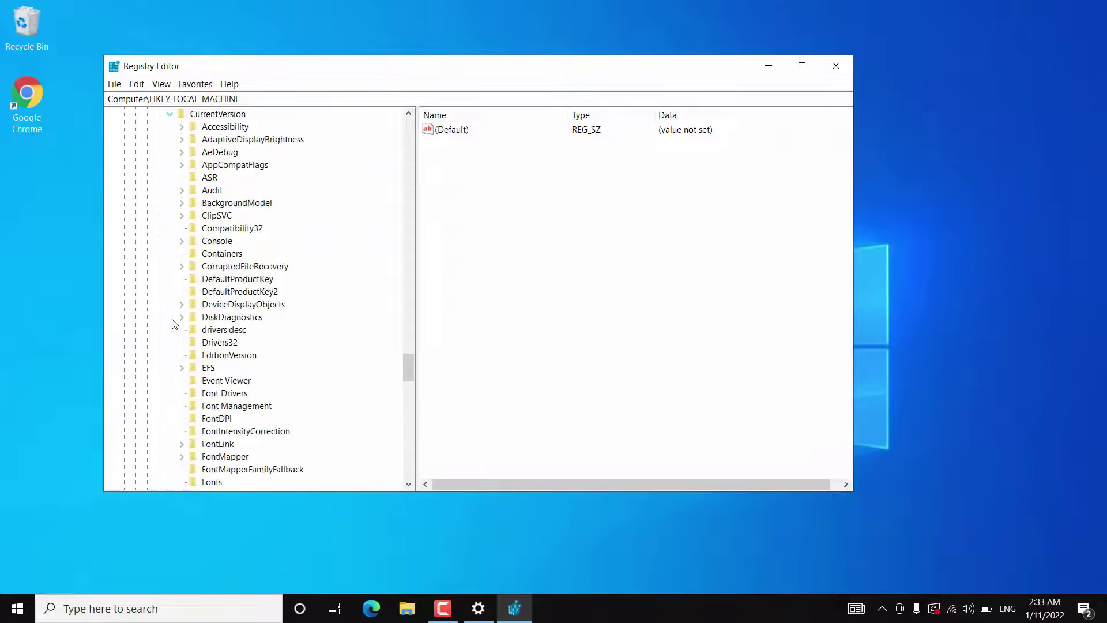
left_click_drag(409, 367, 408, 416)
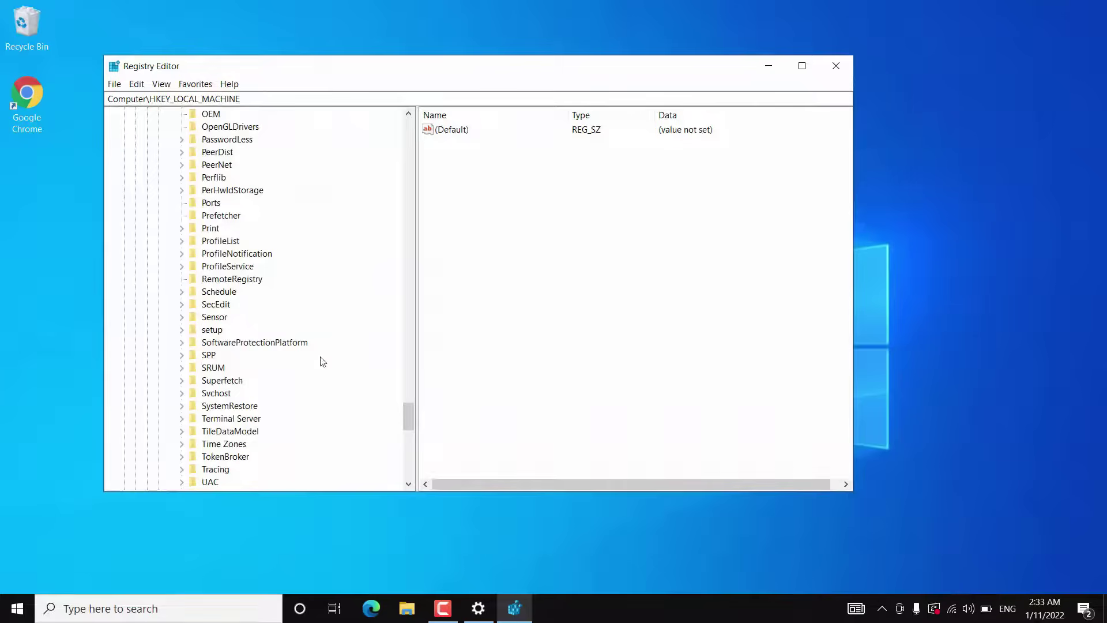
left_click(293, 344)
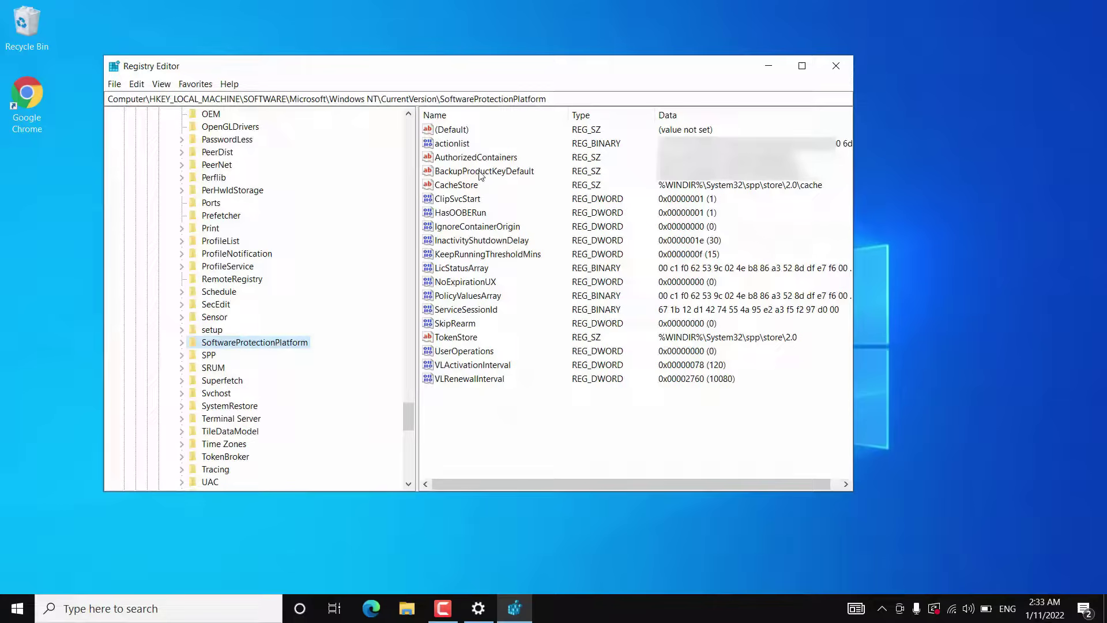
Step: Read the BackupProductKeyDefault value without changing it, then close Registry Editor
left_click(542, 174)
double_click(518, 173)
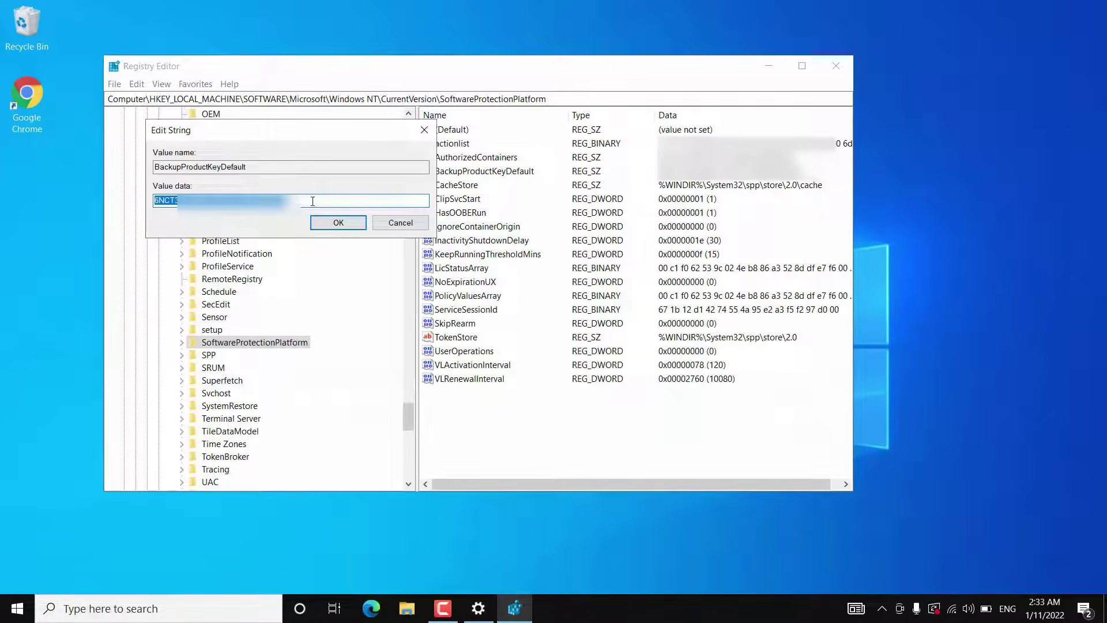
left_click(401, 224)
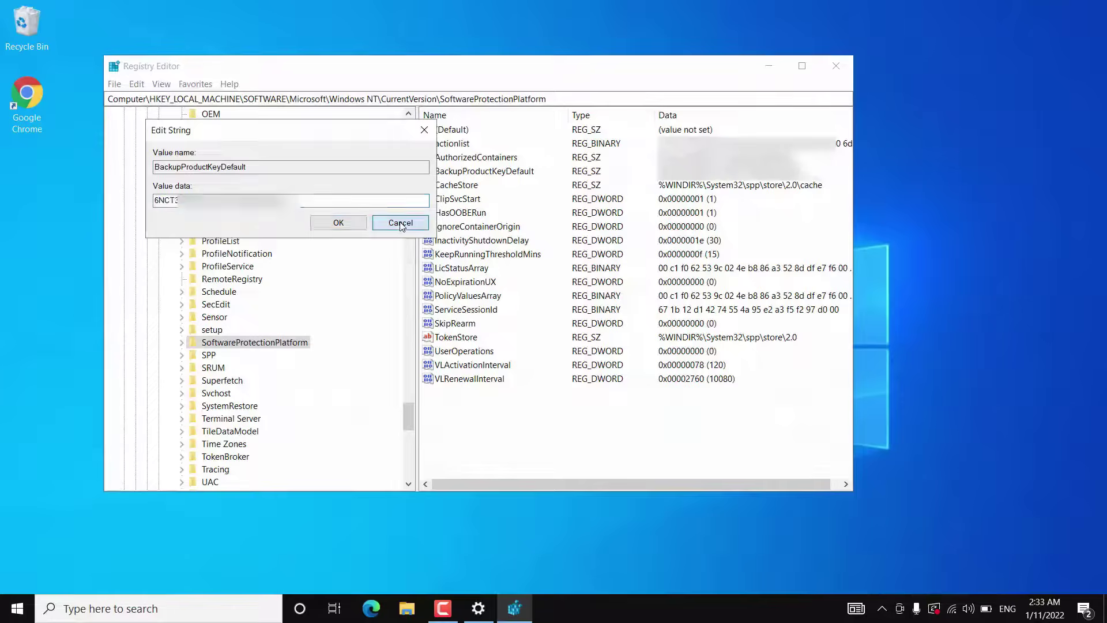
left_click(839, 68)
double_click(39, 91)
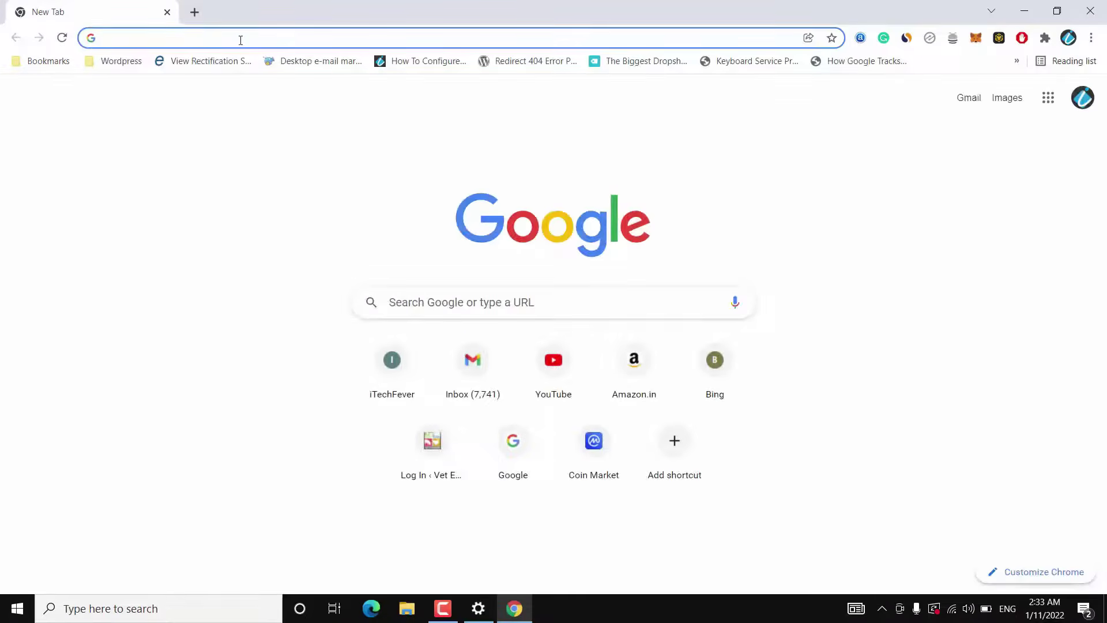
Step: Search Google for magicaljellybean and open the KeyFinder | Magical Jelly Bean result
left_click(241, 40)
left_click(173, 65)
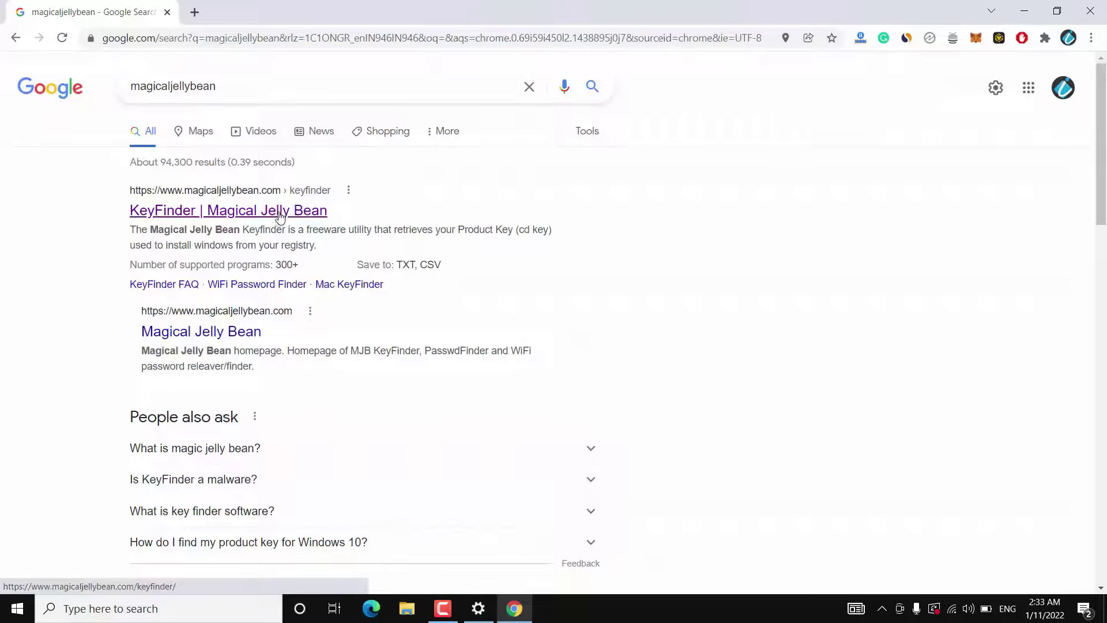
left_click(281, 213)
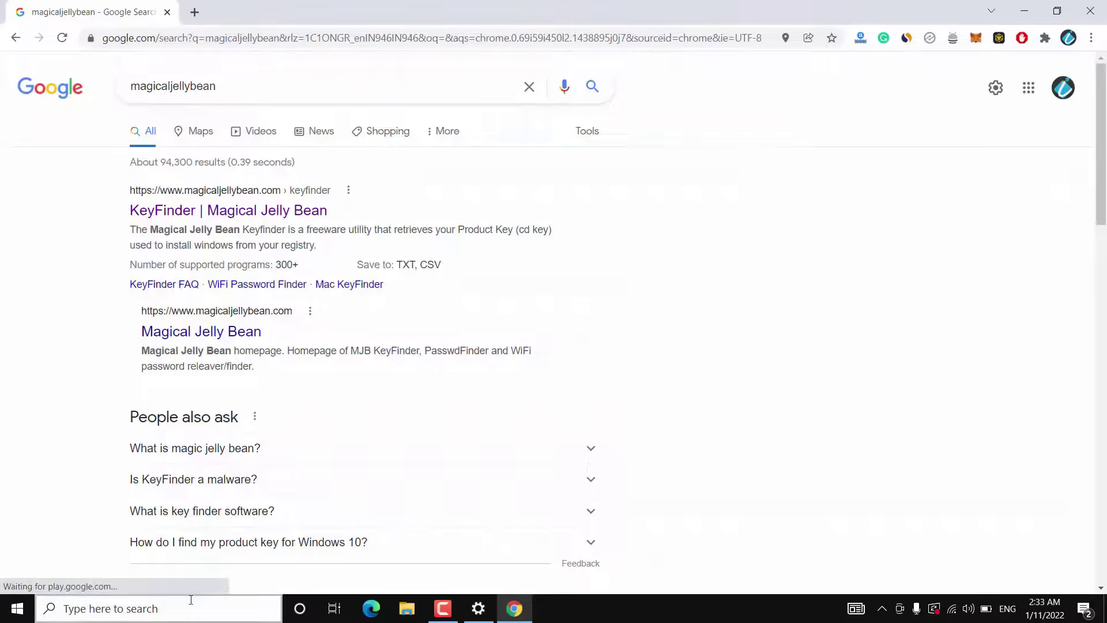
left_click(177, 615)
Step: Launch KeyFinder from Windows search and select the recovered Windows 10 Enterprise CD Key line
type("key")
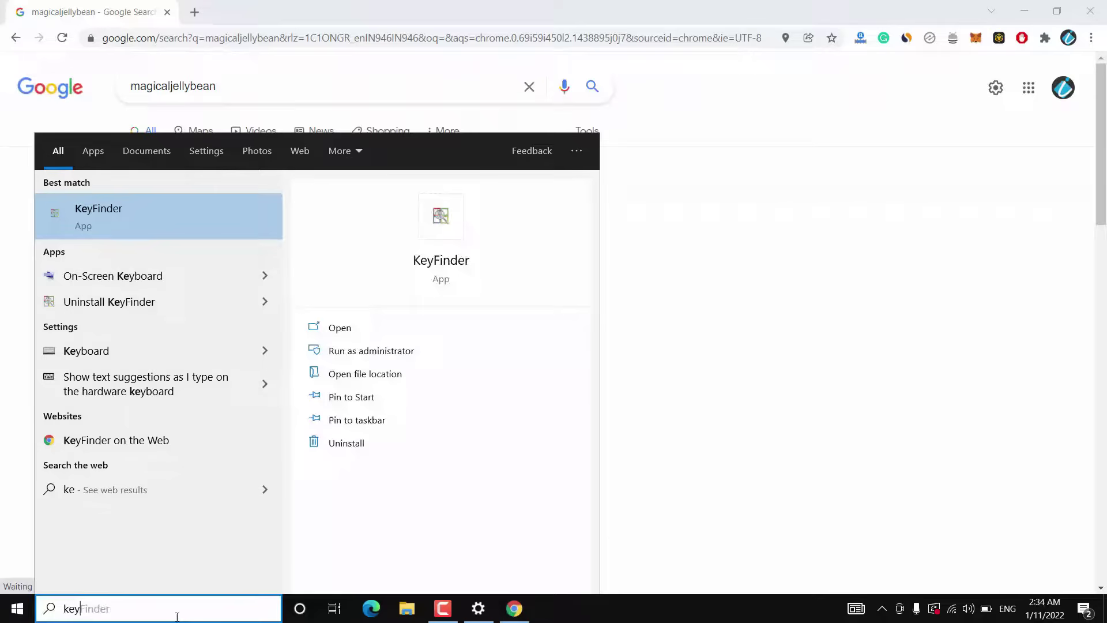
left_click(164, 203)
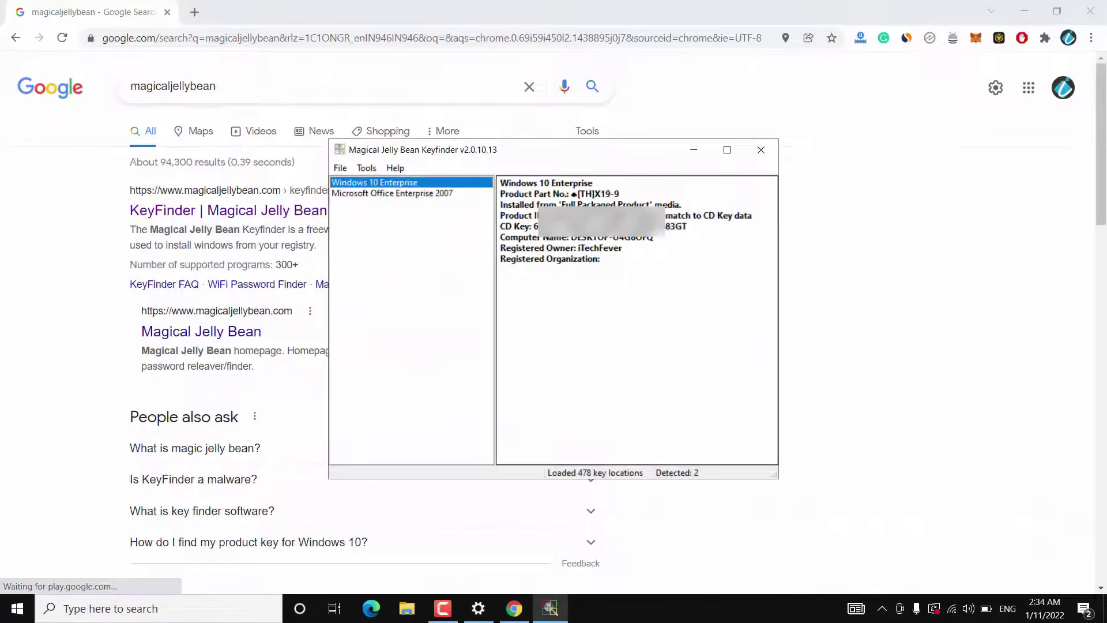
left_click_drag(499, 226, 709, 230)
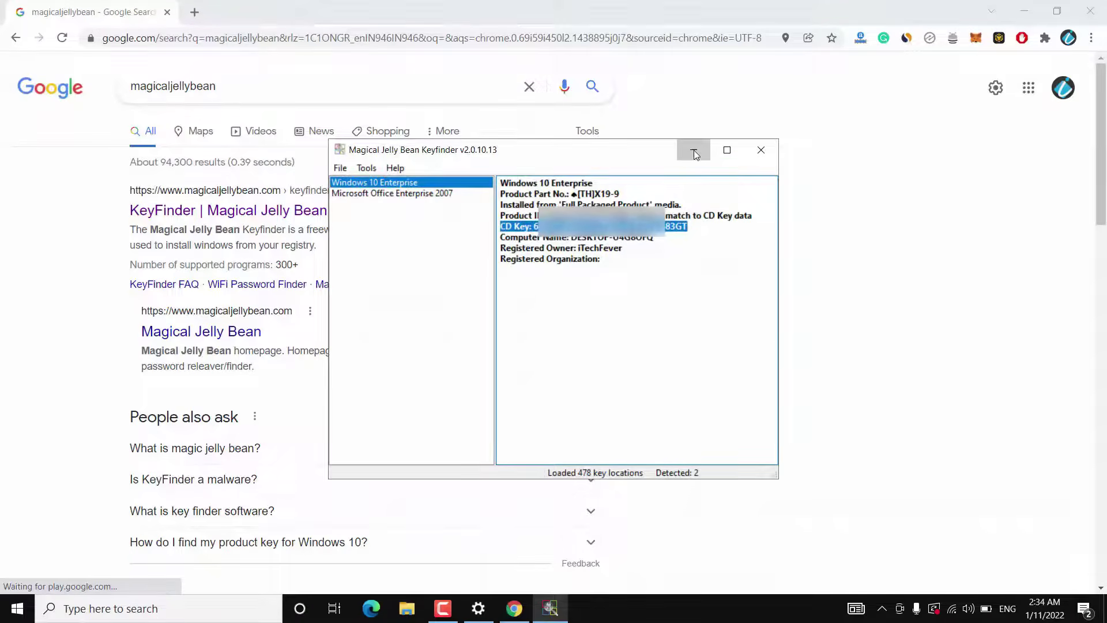
Step: Minimise Keyfinder and Chrome and bring Windows Settings back on screen
left_click(694, 150)
left_click(1026, 9)
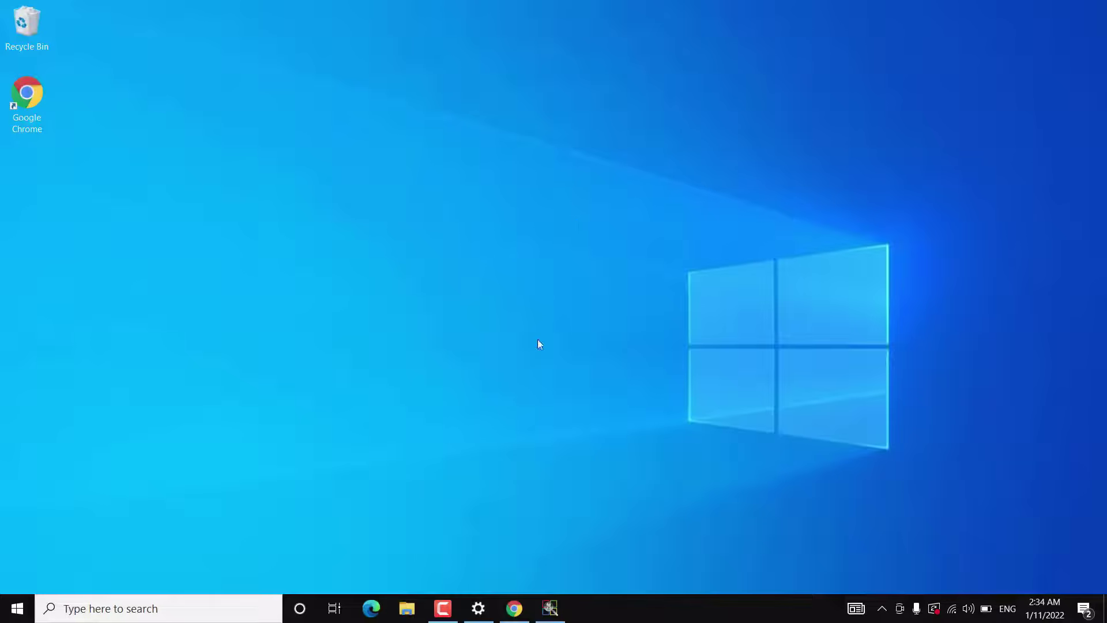
left_click(478, 608)
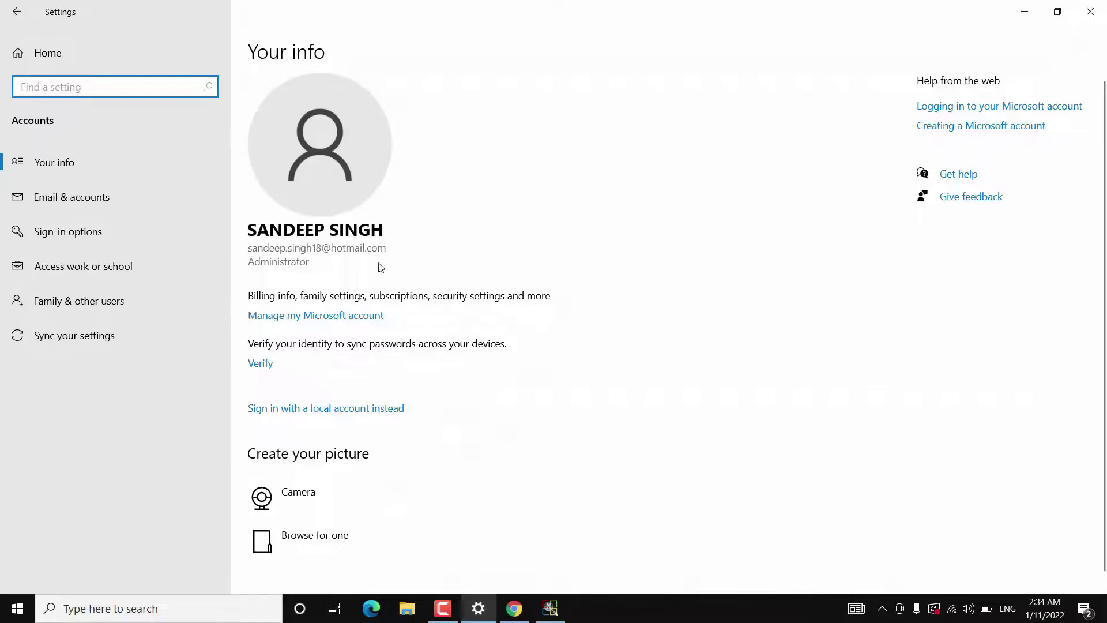
left_click(1021, 14)
left_click(1021, 14)
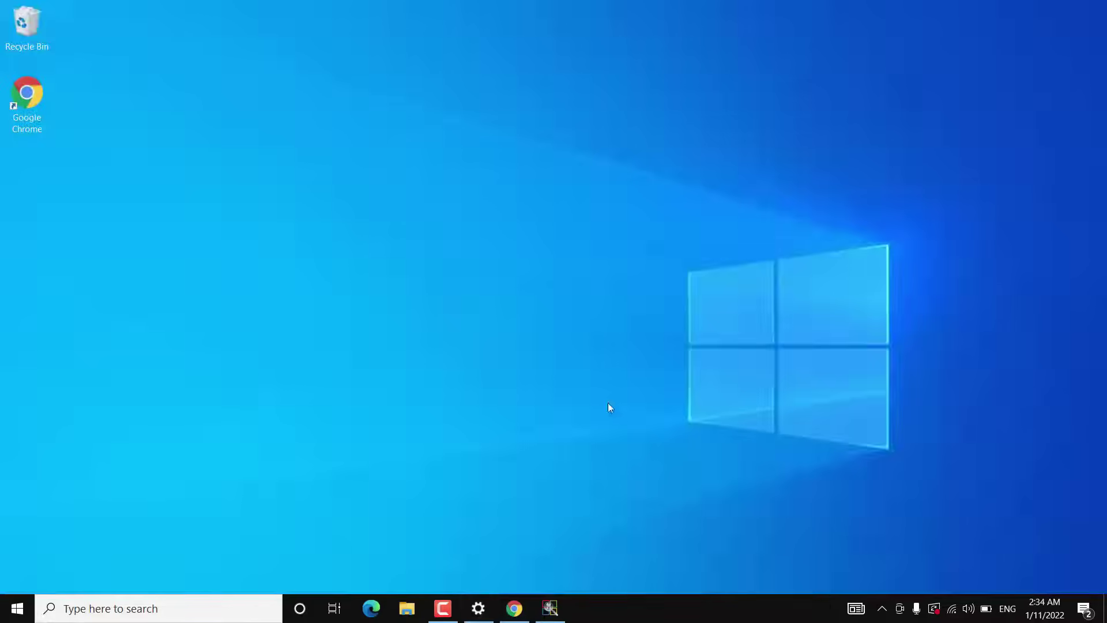
left_click(515, 608)
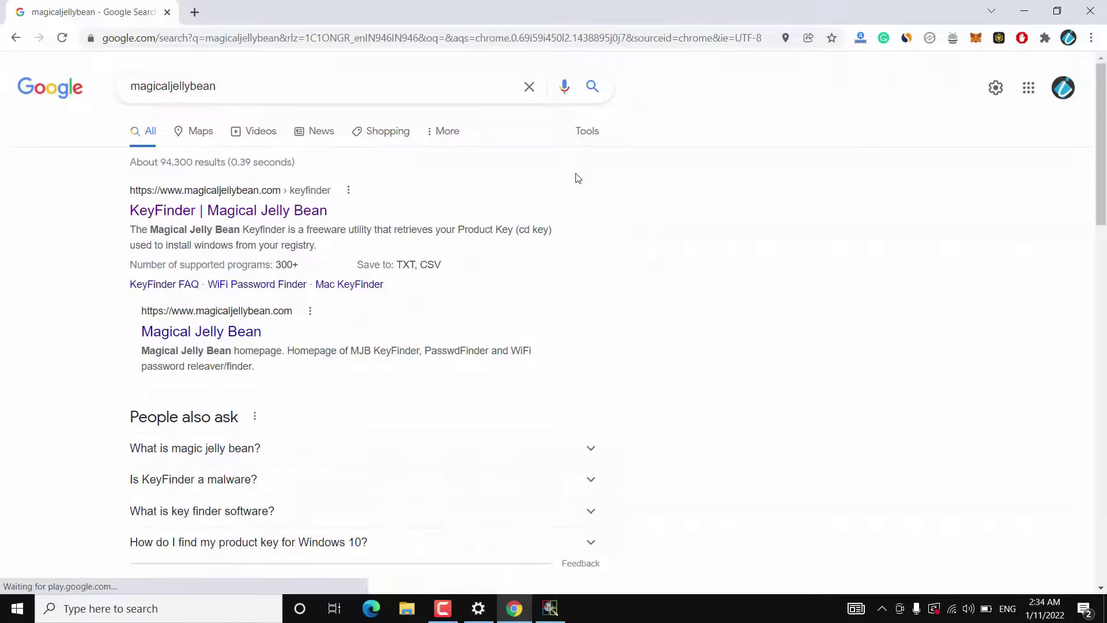
Step: Go to microsoft.com/en-us/software-download from Chrome's address bar
left_click(528, 38)
type("mic")
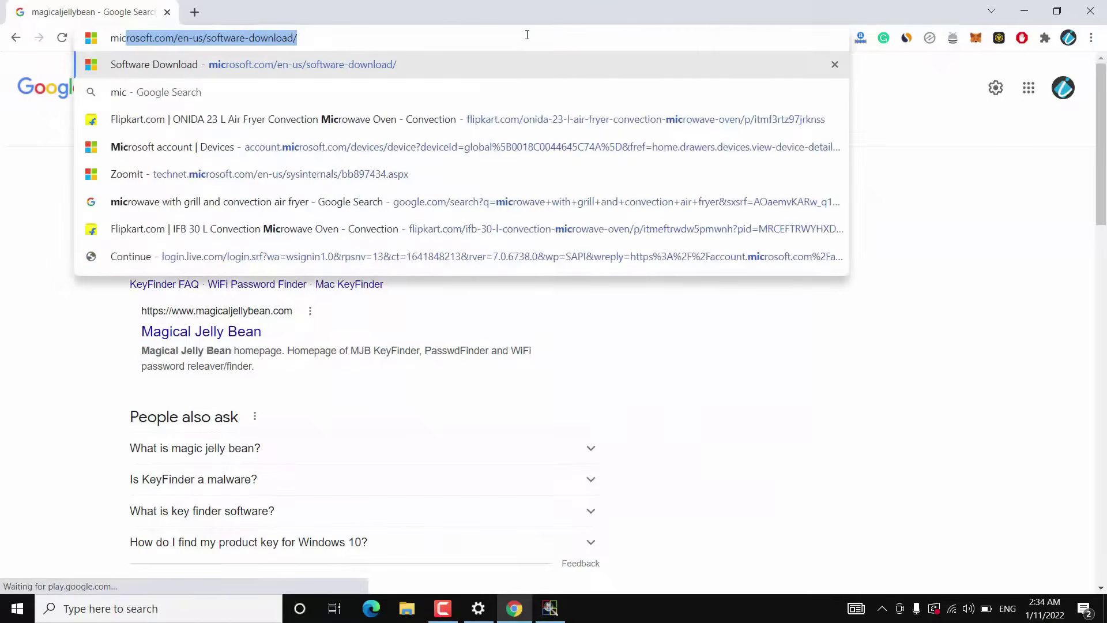
key("Return")
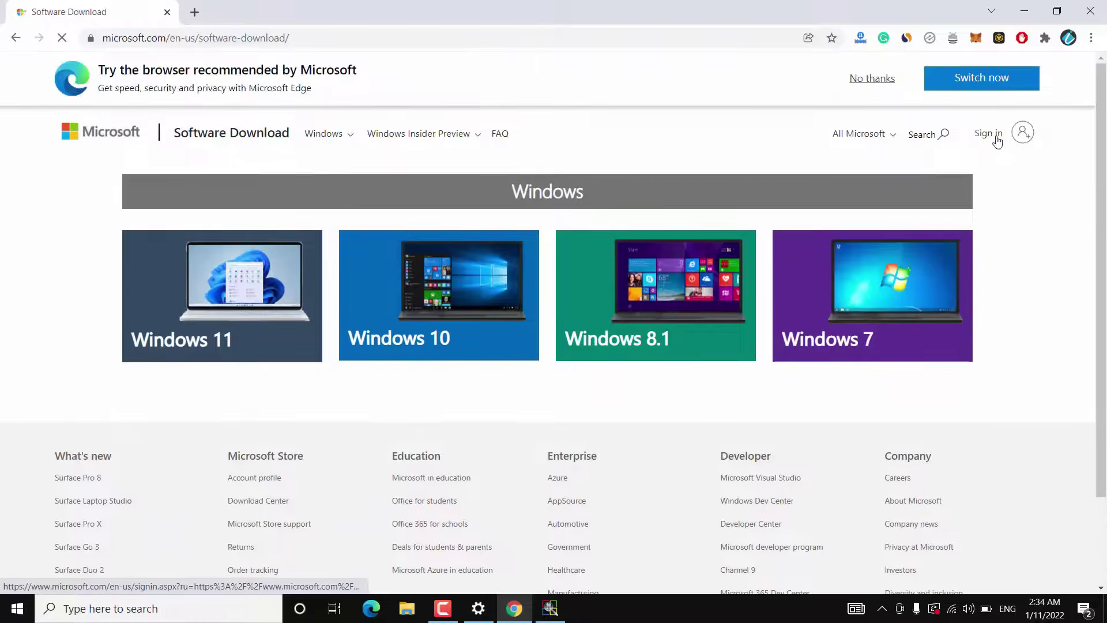
Step: Sign in to the site and open My Microsoft account from the avatar menu
left_click(996, 139)
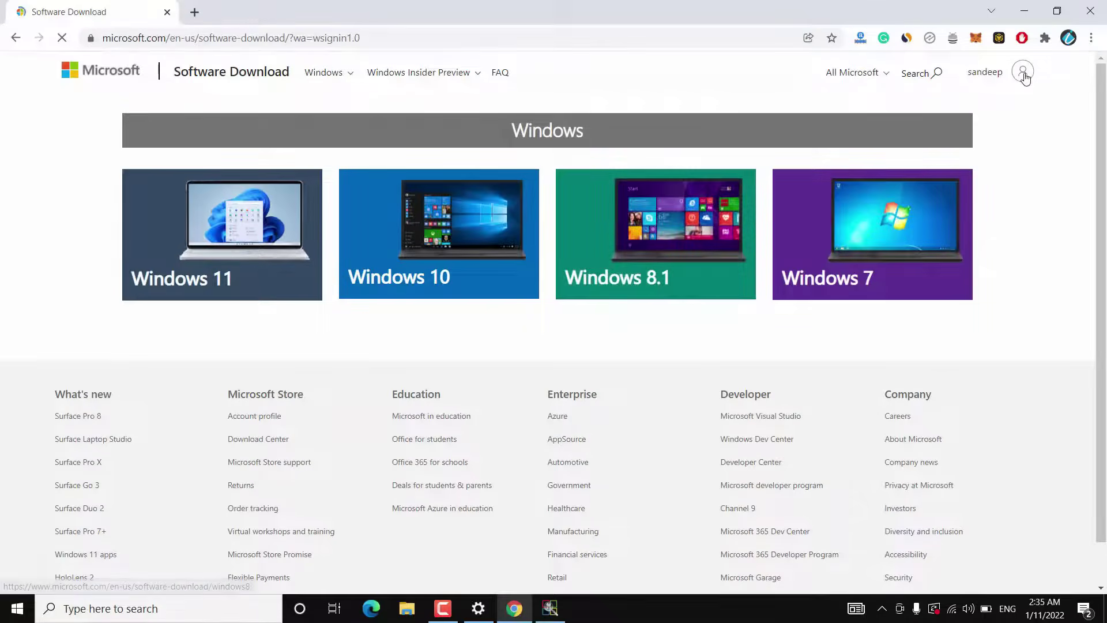
left_click(1022, 139)
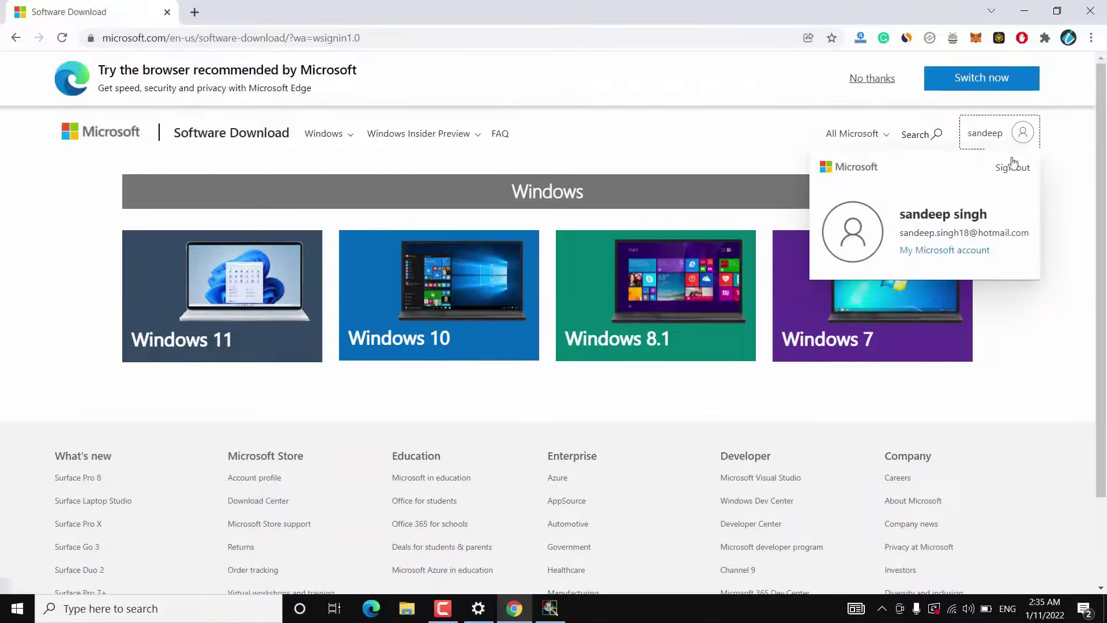
left_click(948, 252)
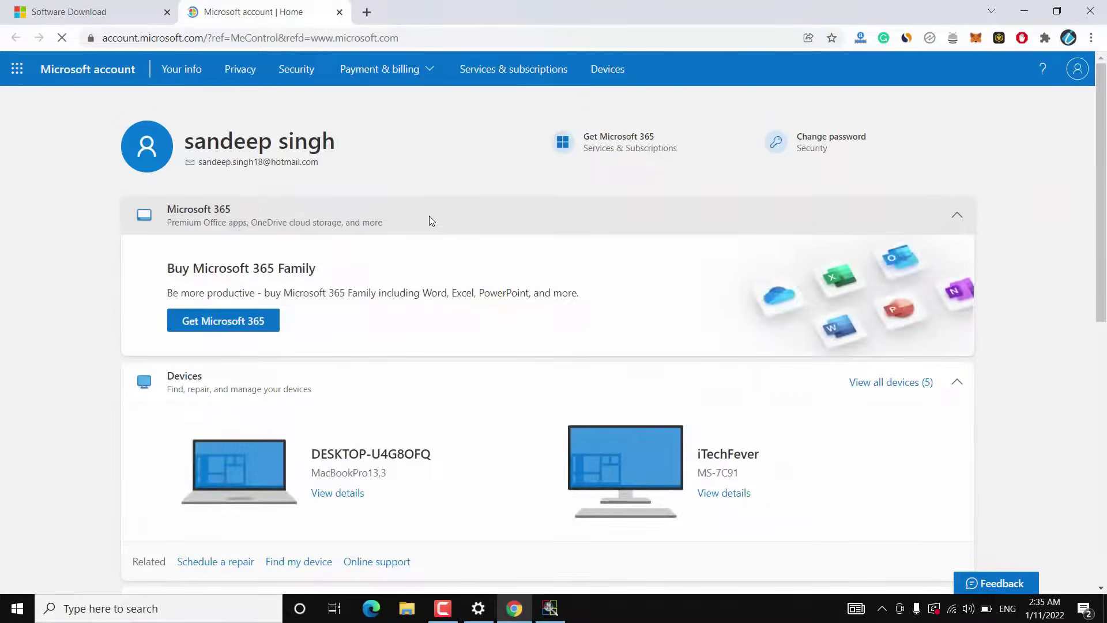
Step: Confirm DESKTOP-U4G8OFQ appears in the account's Devices list, then minimise Chrome
scroll(428, 216, "down", 5)
scroll(429, 221, "up", 1)
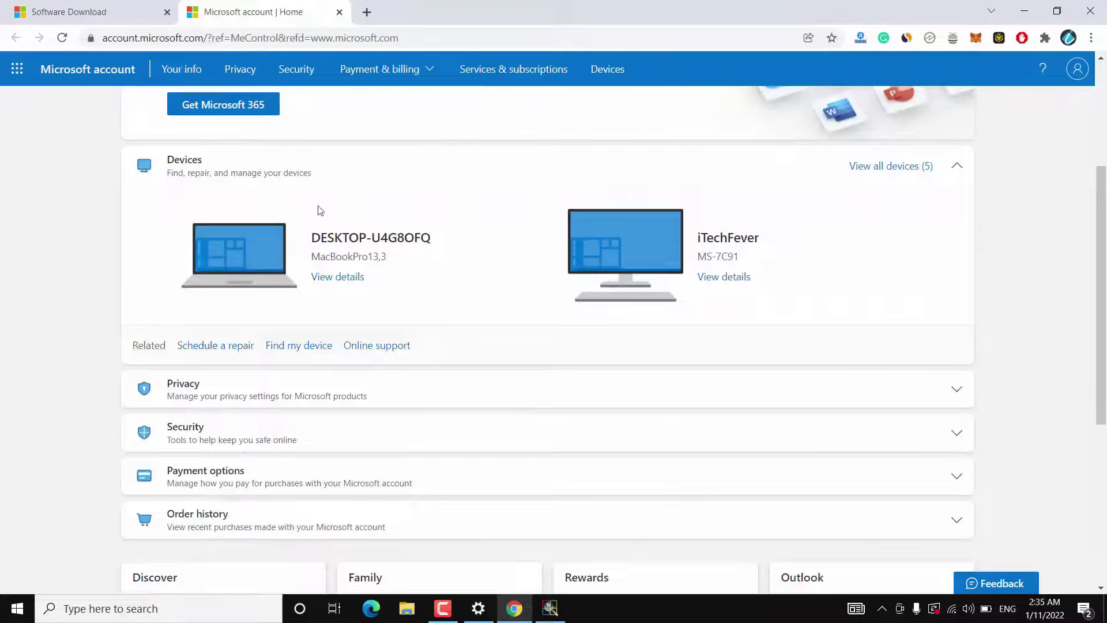
left_click_drag(410, 275, 229, 239)
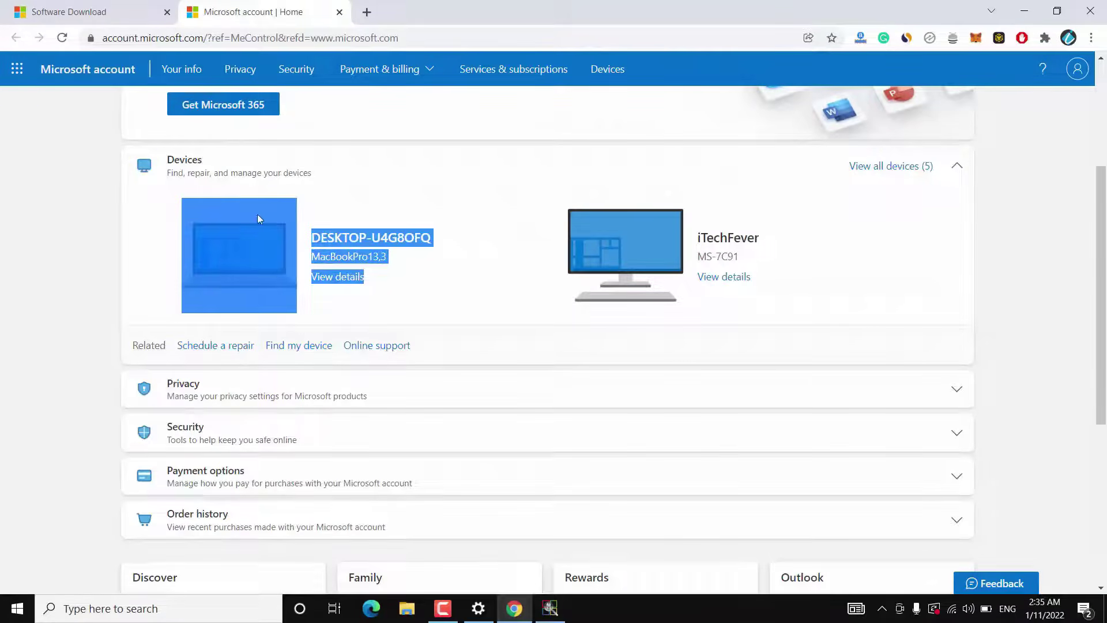
left_click(326, 206)
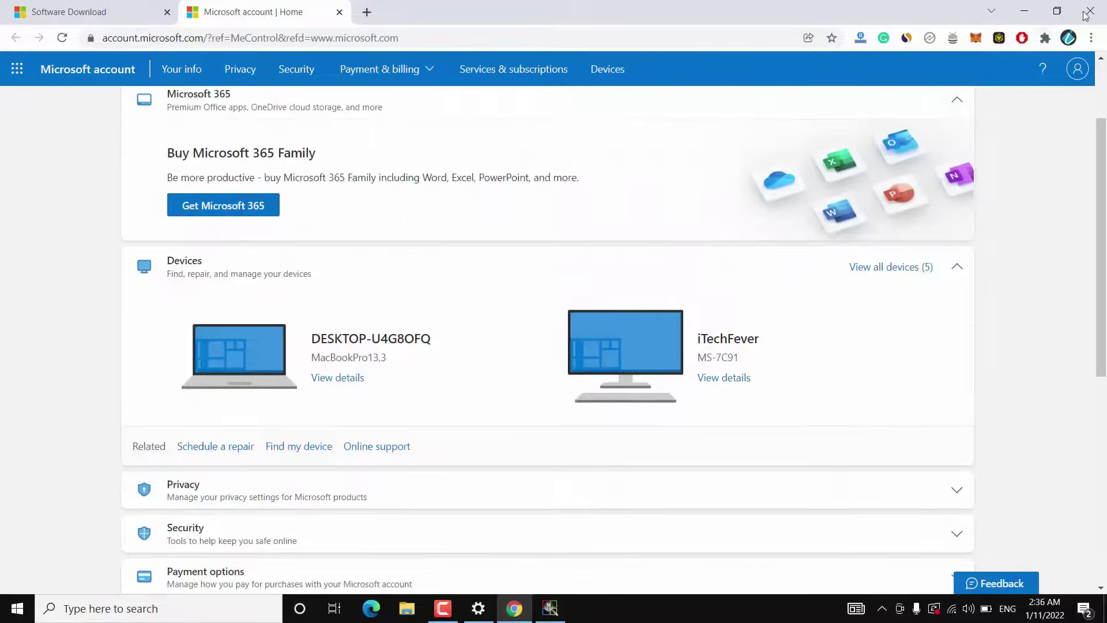
left_click(1023, 11)
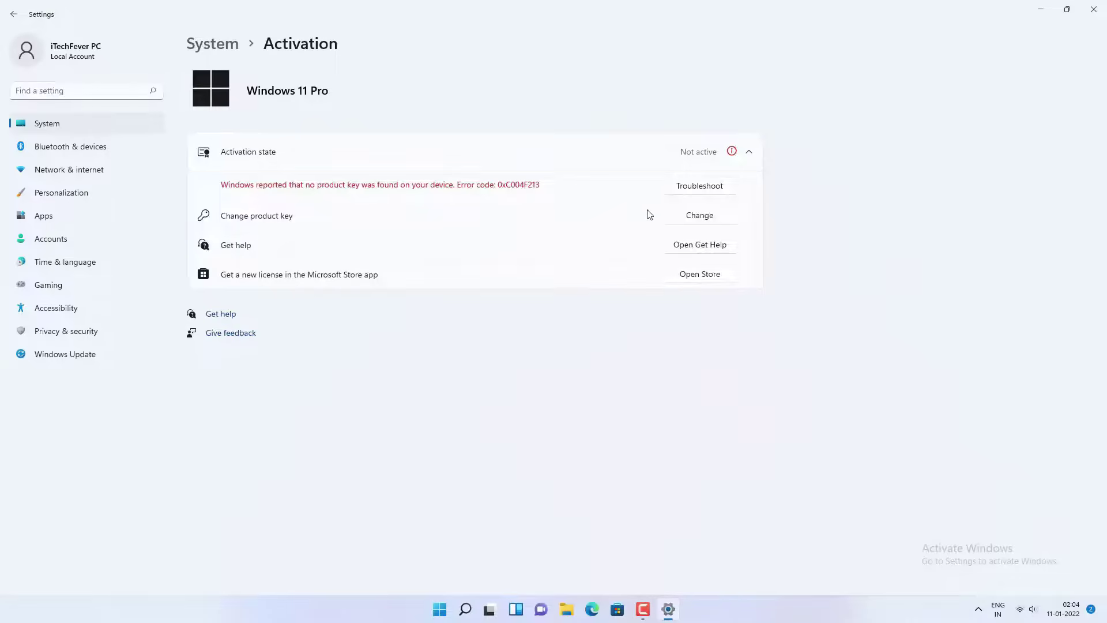
Step: Paste the Windows product key into the Change product key field and submit it
left_click(697, 219)
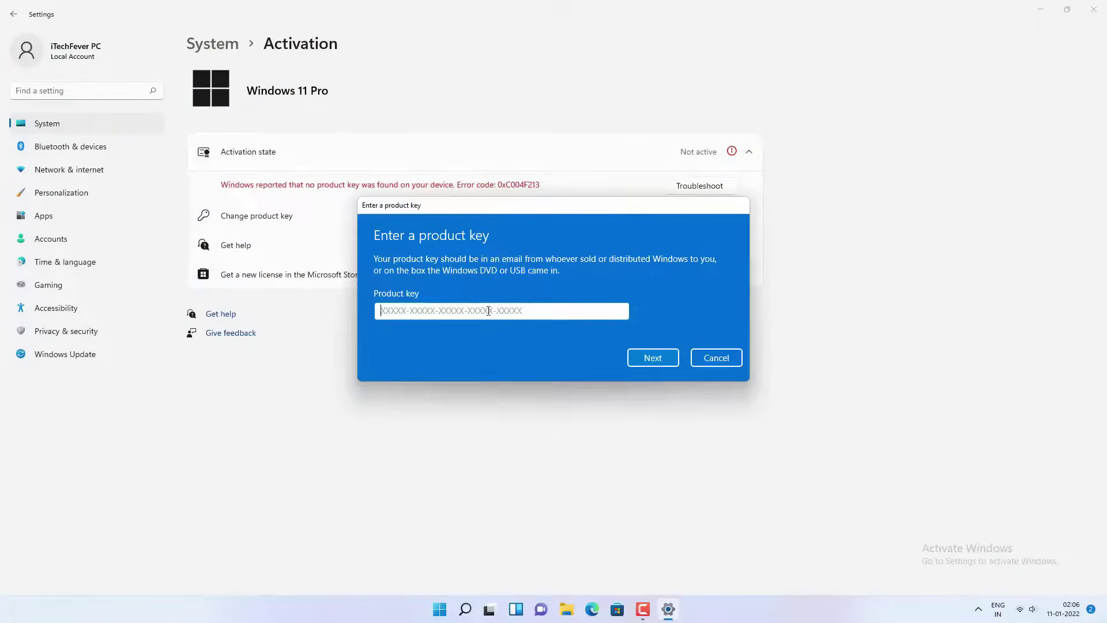
key("ctrl+v")
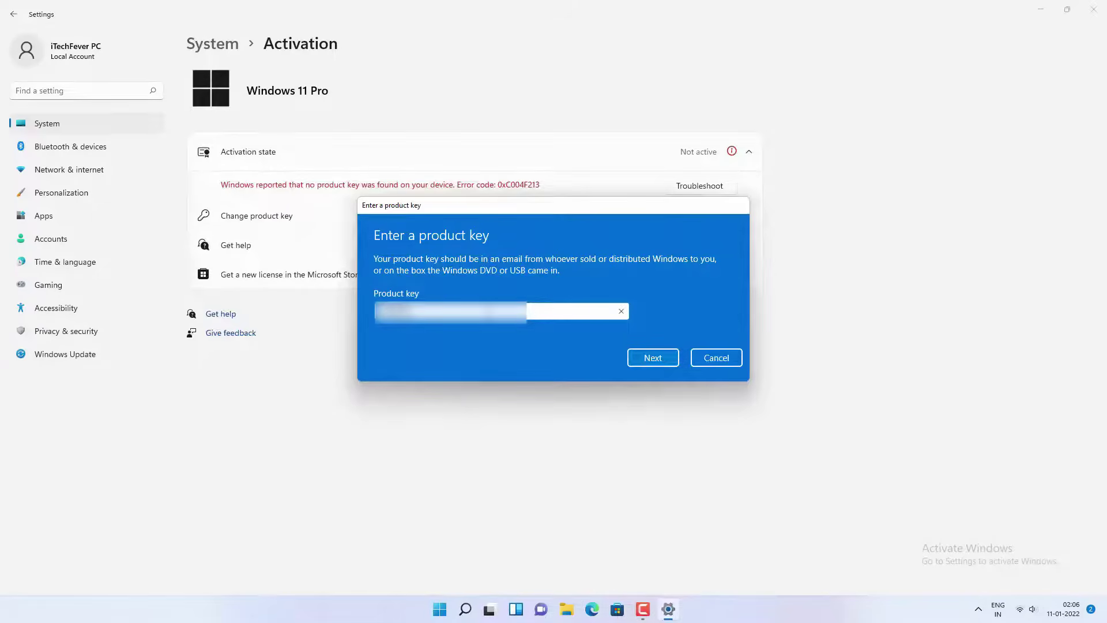
left_click(643, 357)
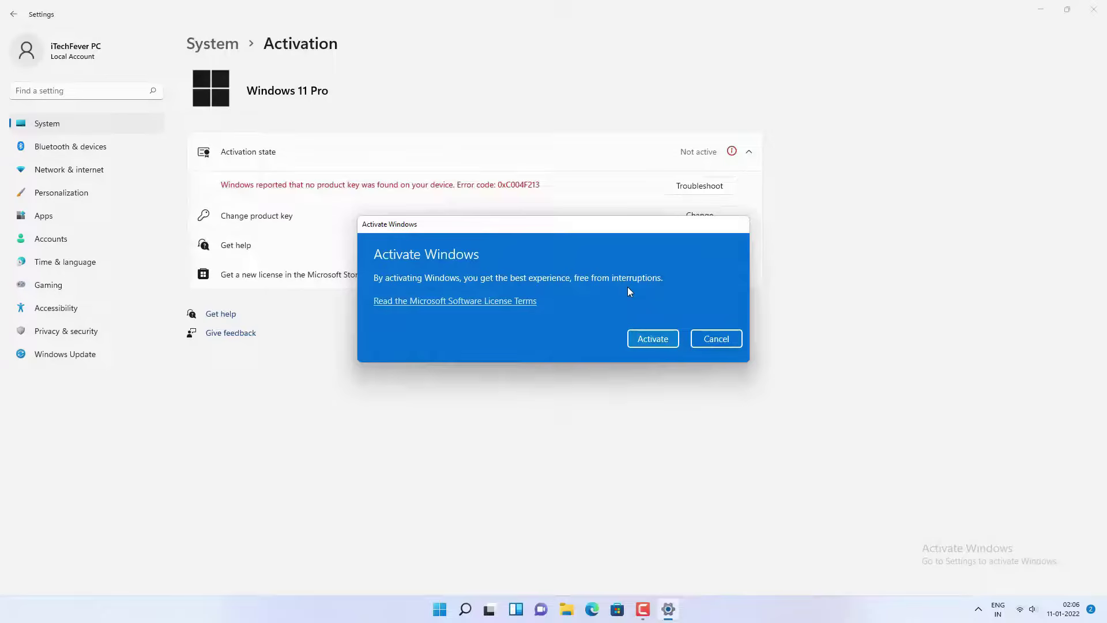
Step: Attempt activation, dismiss the 0xC004C008 failure, and run the activation troubleshooter
left_click(640, 340)
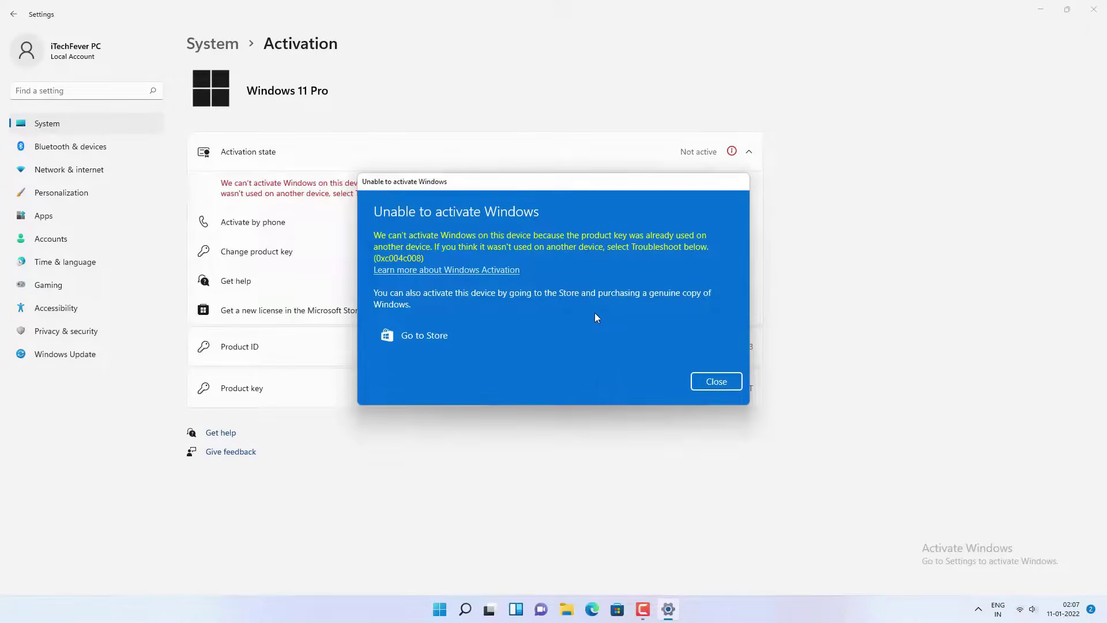
left_click(708, 383)
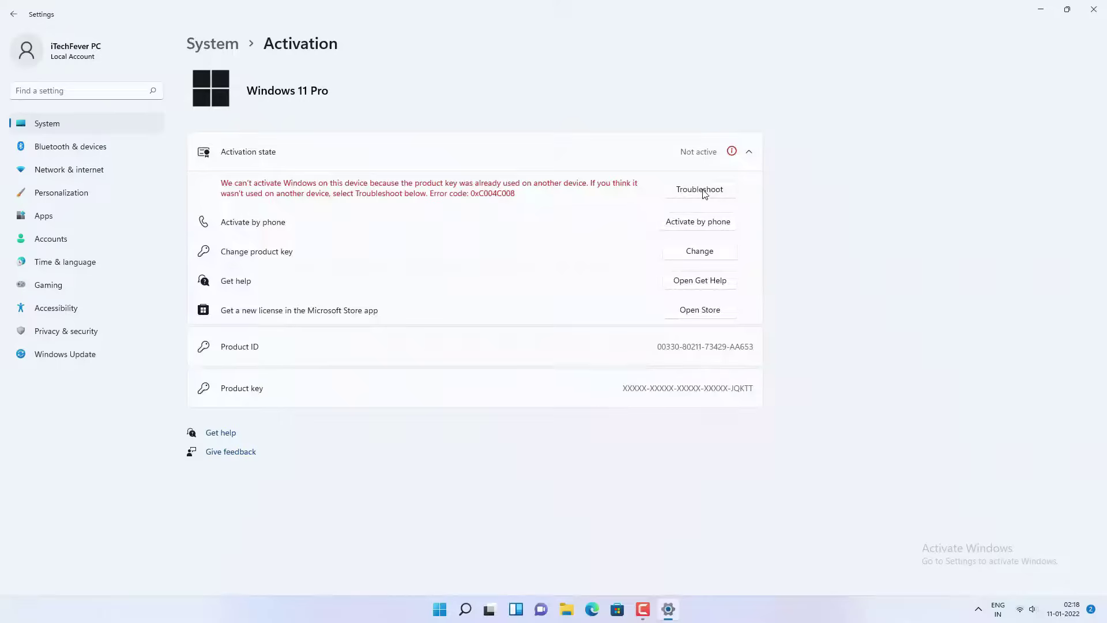
left_click(704, 194)
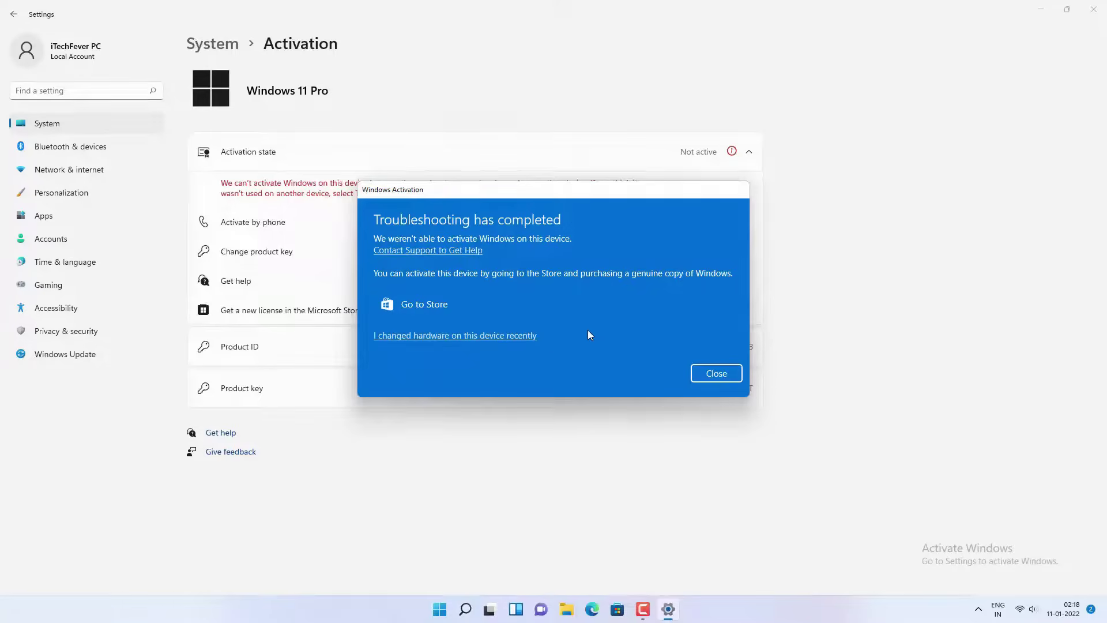
Step: Report that this device's hardware changed recently to begin reactivation
left_click(509, 336)
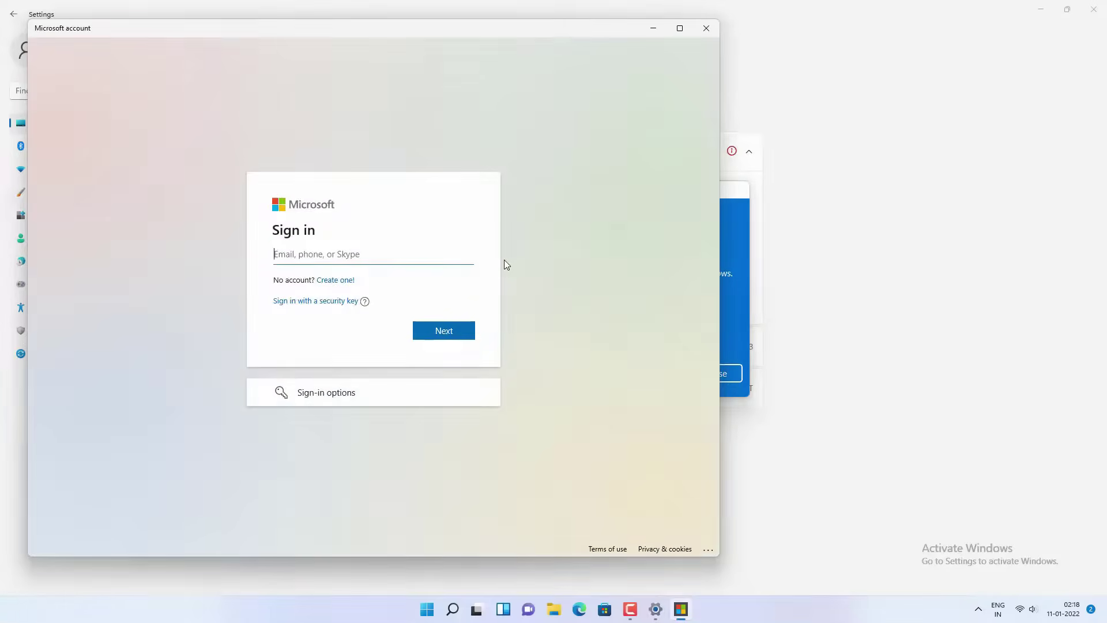
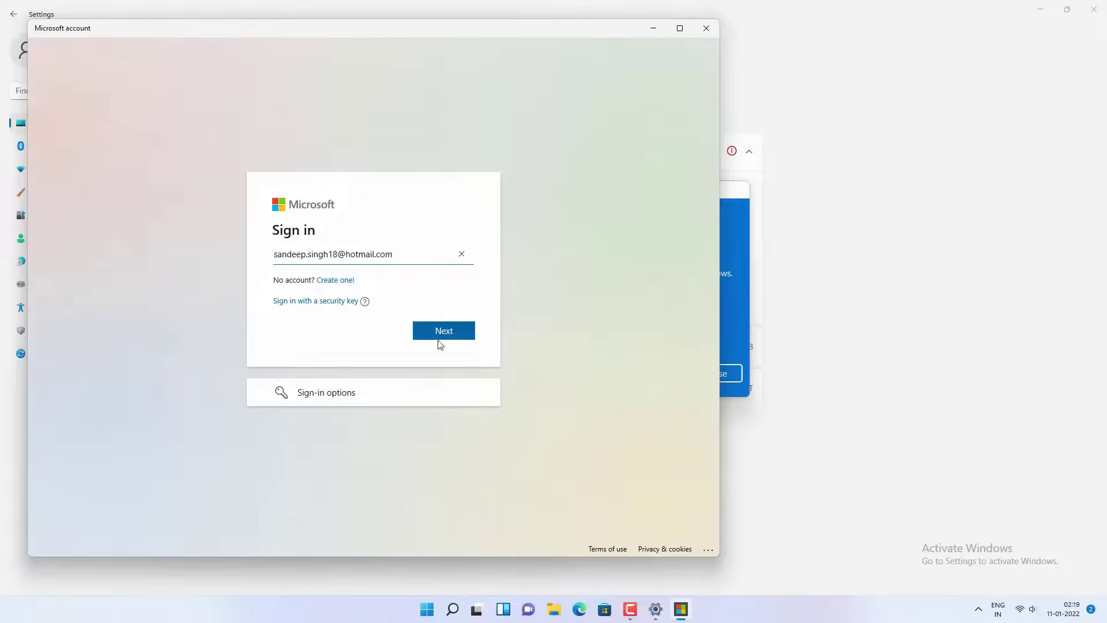
Step: Sign in with the Microsoft account e-mail and account password
left_click(447, 333)
key("ctrl+v")
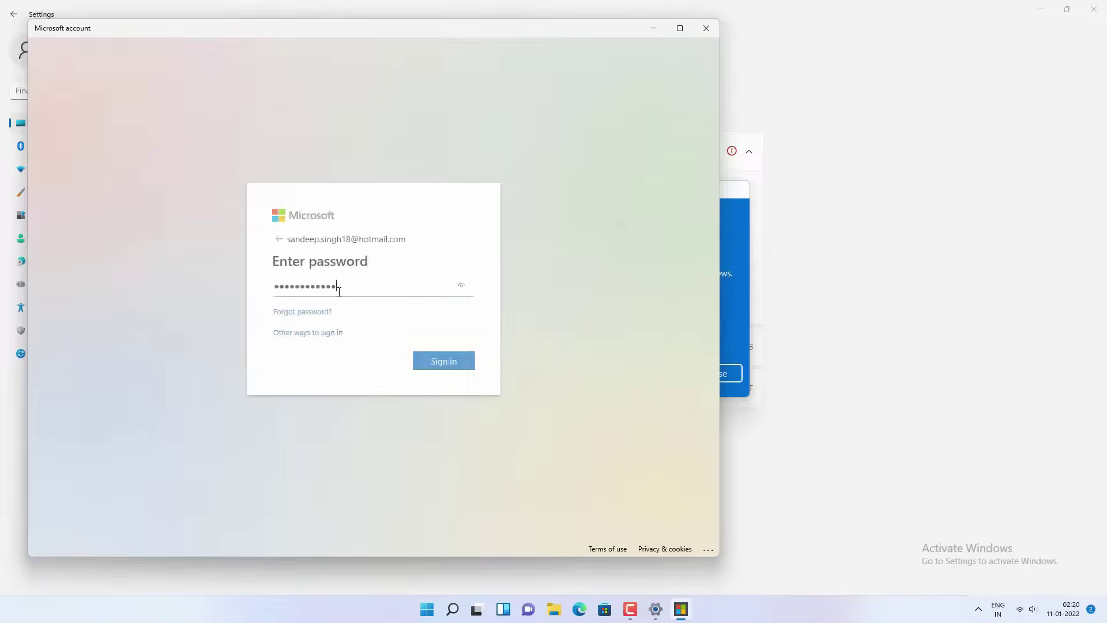
key("Return")
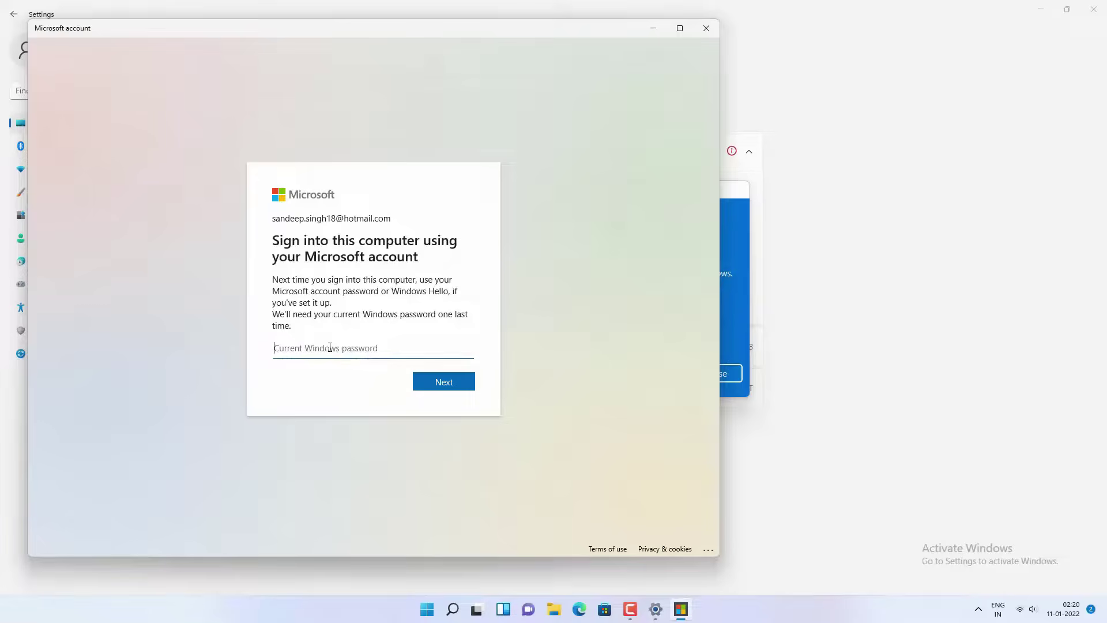
Step: Enter the current Windows password, re-enter it after rejection, and mark DESKTOP-U4G8OFQ as in use
key("ctrl+v")
type("•••")
key("Return")
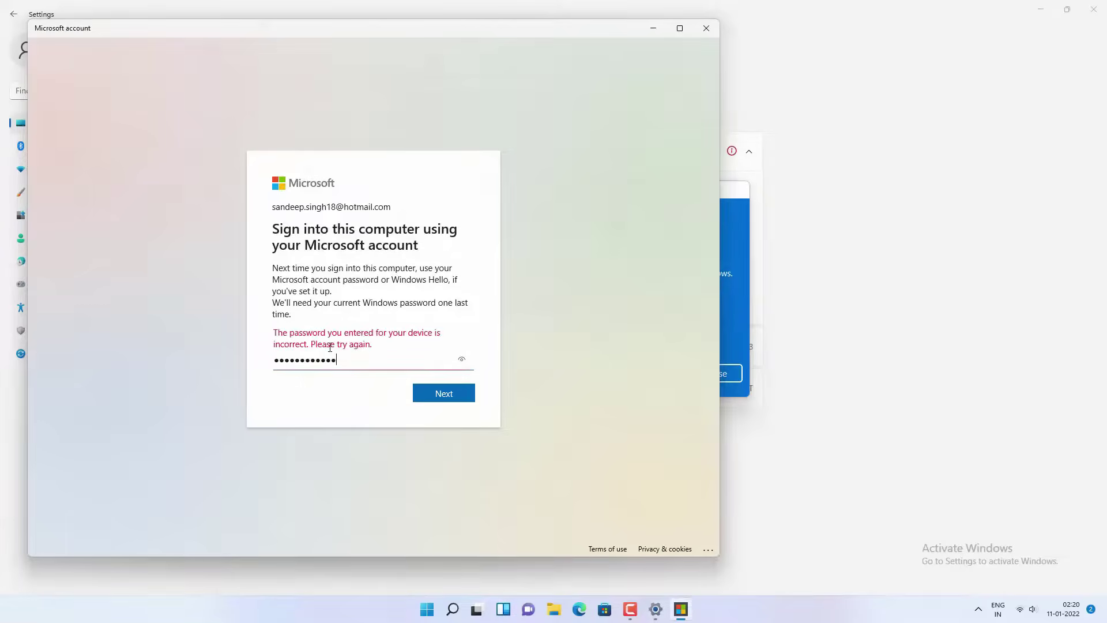
key("BackSpace")
key("BackSpace")
key("BackSpace")
key("BackSpace")
key("BackSpace")
key("BackSpace")
key("BackSpace")
key("BackSpace")
key("BackSpace")
key("BackSpace")
key("BackSpace")
key("BackSpace")
key("BackSpace")
left_click(450, 394)
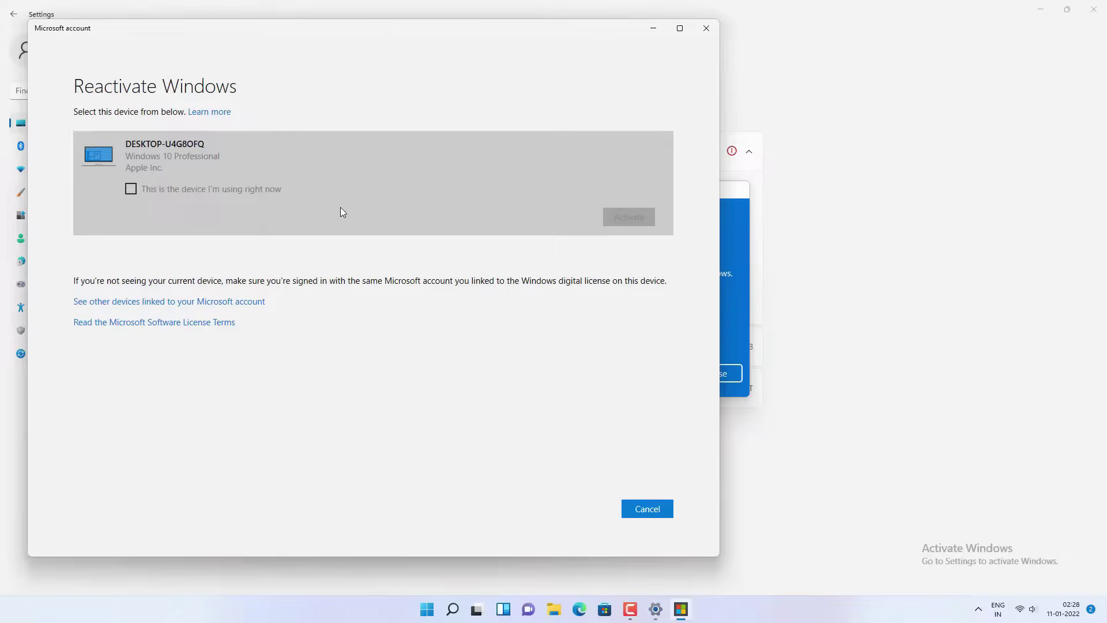
left_click(240, 199)
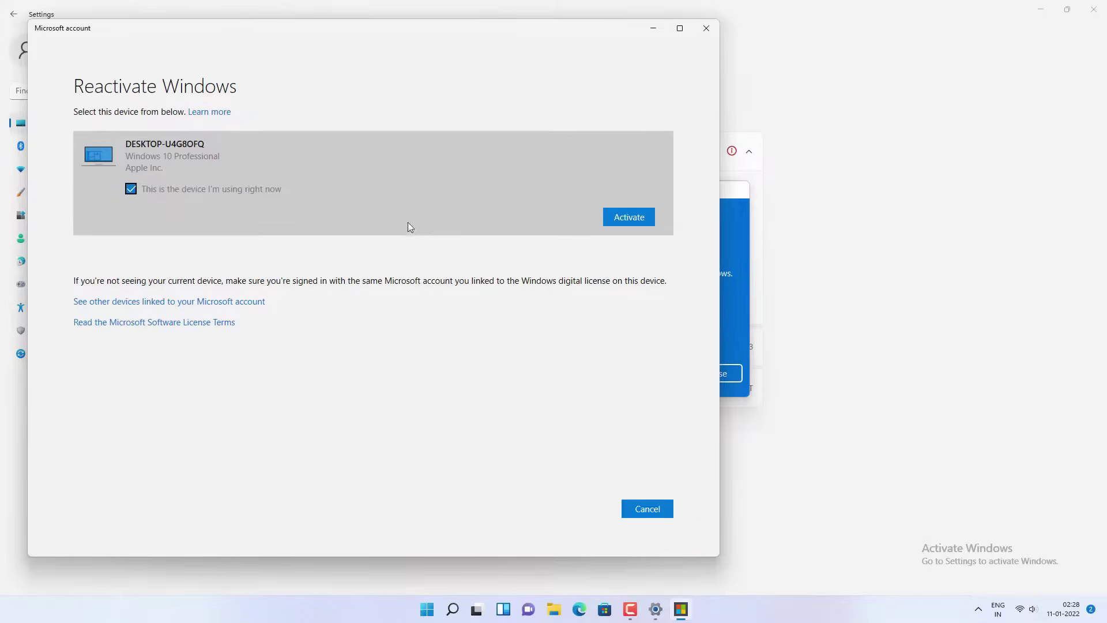
Step: Activate Windows on DESKTOP-U4G8OFQ and dismiss the 'Windows is activated' message
left_click(640, 221)
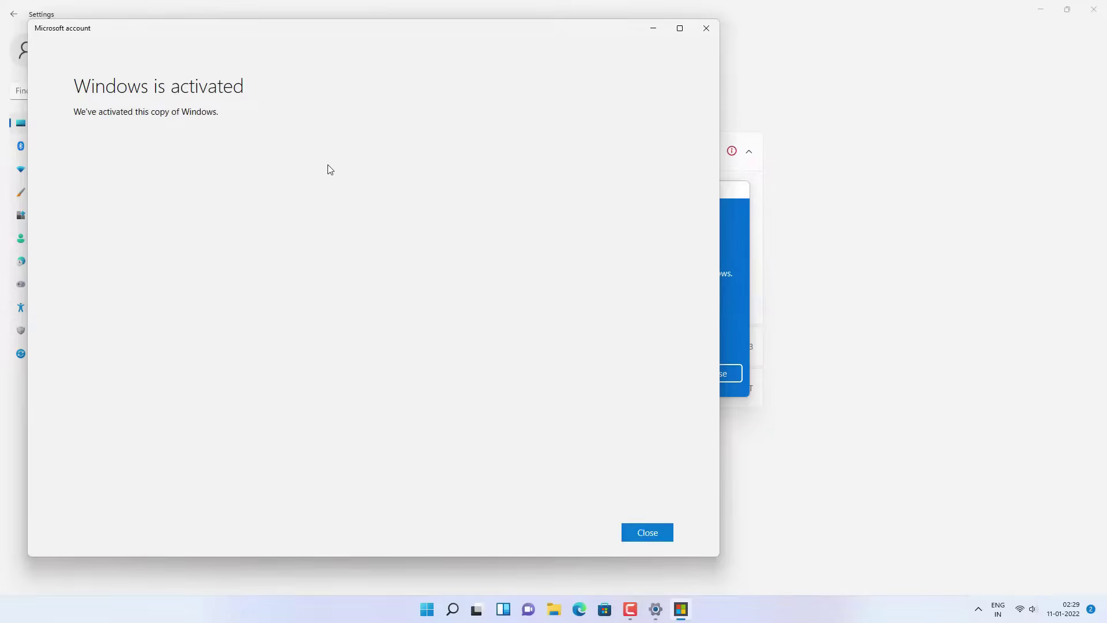
left_click(656, 538)
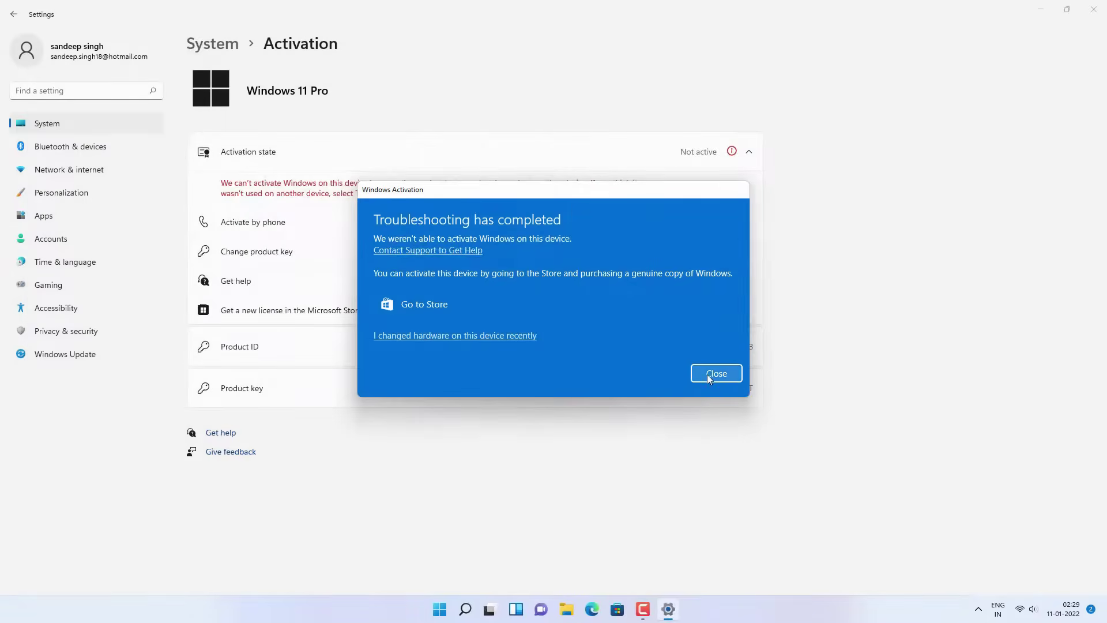
Step: Close the troubleshooting results and verify Windows 11 Pro is Active via digital license, then exit Settings
left_click(708, 372)
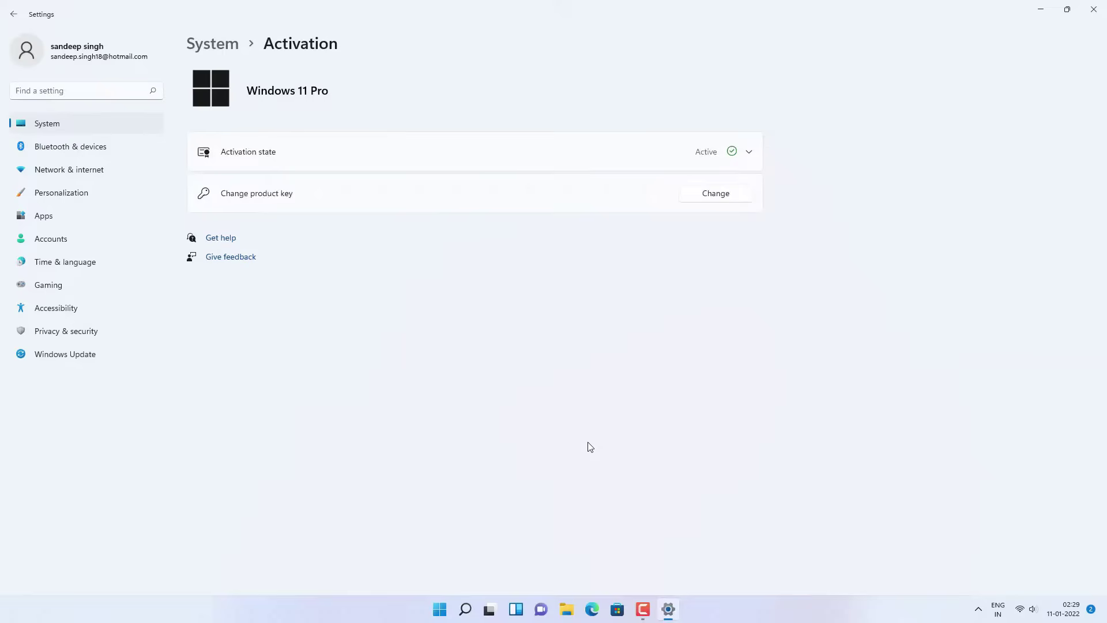
left_click(750, 154)
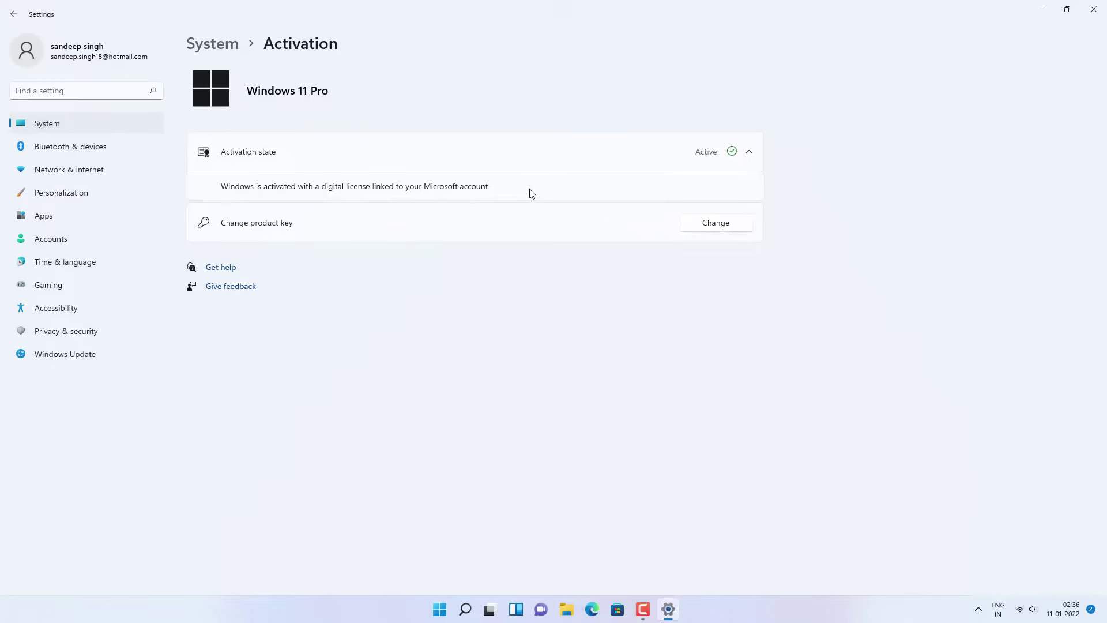
left_click(1094, 9)
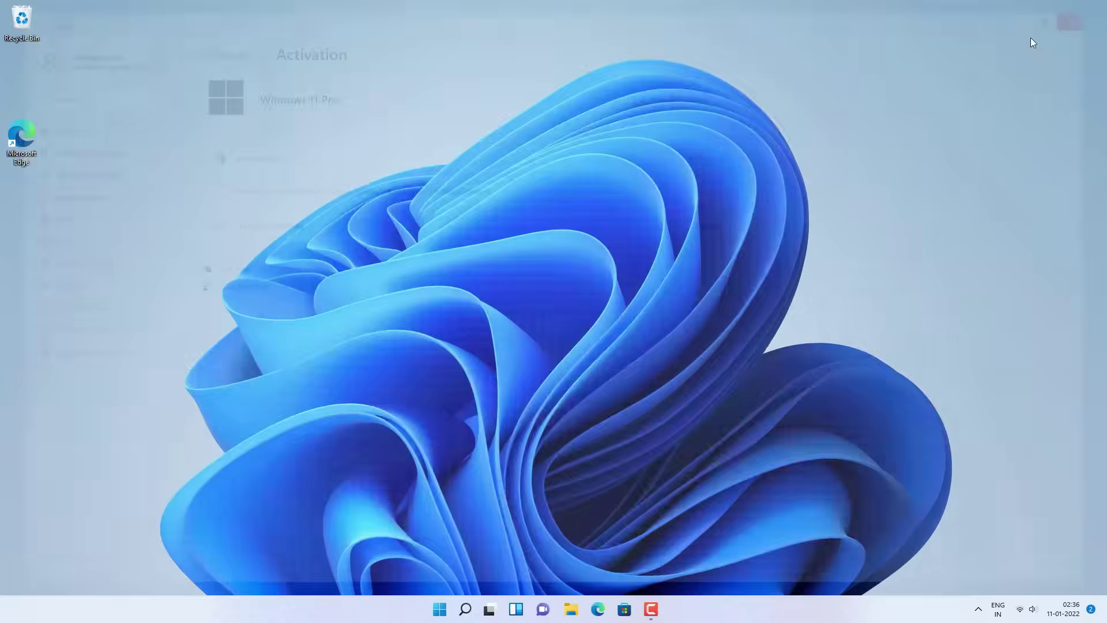